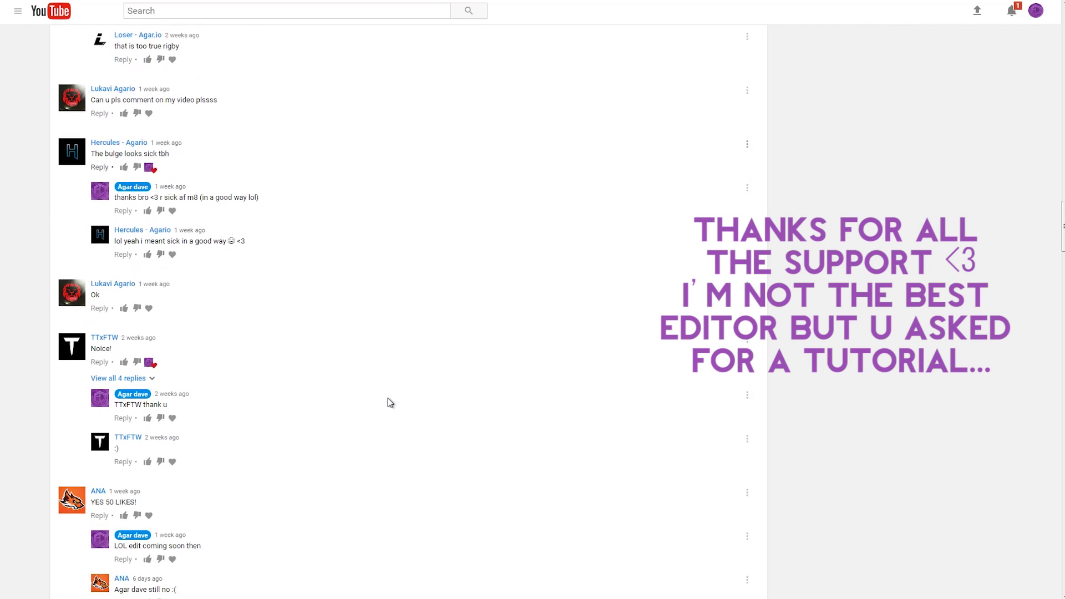
pyautogui.scroll(-3, 390, 402)
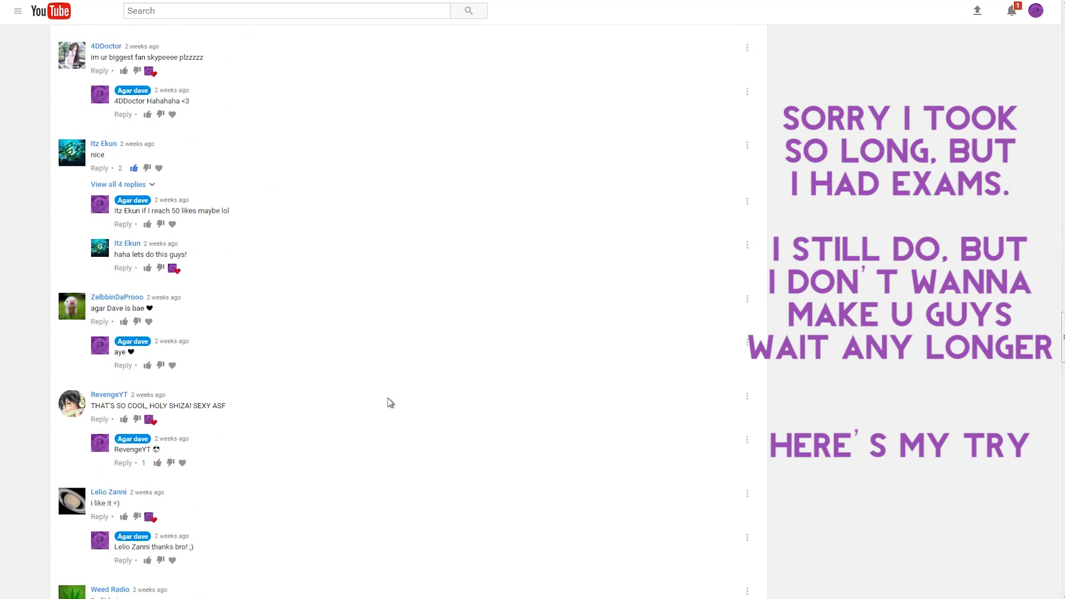
pyautogui.scroll(-9, 390, 402)
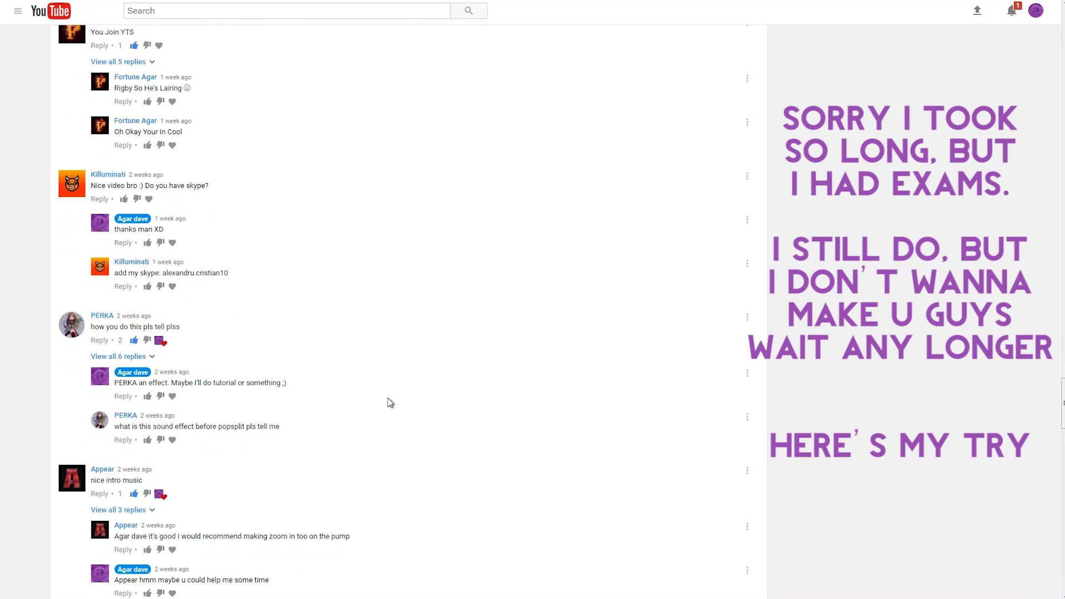
pyautogui.scroll(-10, 390, 402)
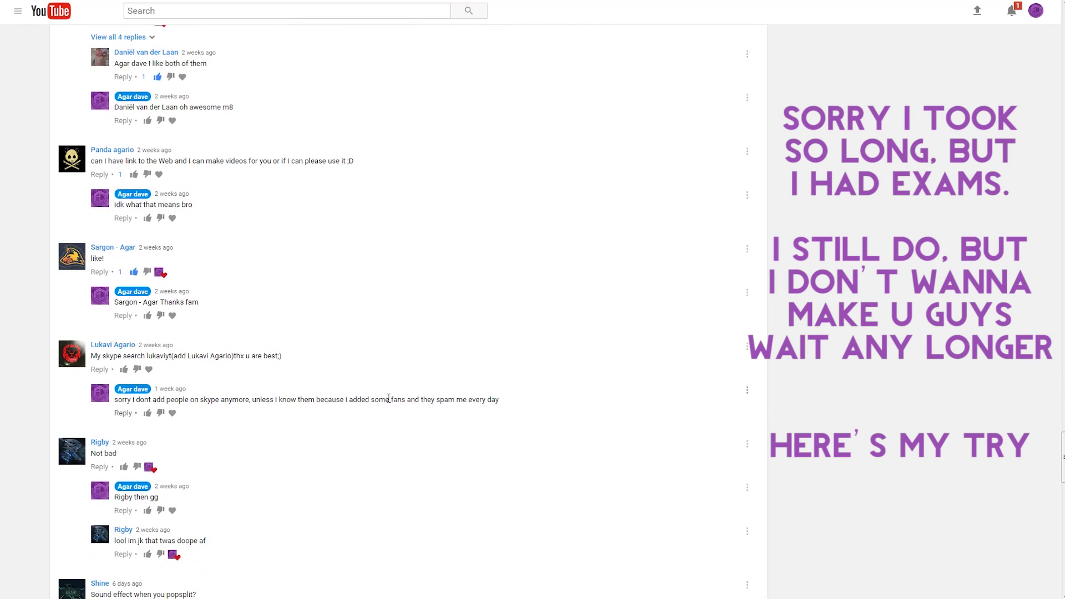
pyautogui.scroll(-5, 390, 402)
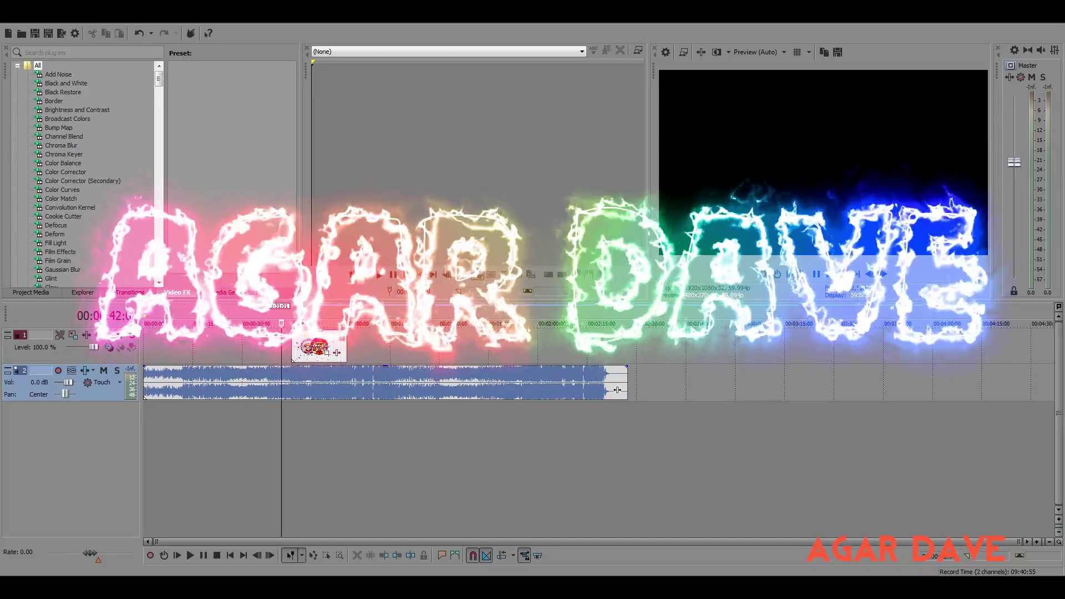
# Play through the music to find the drop and place a timeline marker there at 00:00:51:06
pyautogui.press('space')
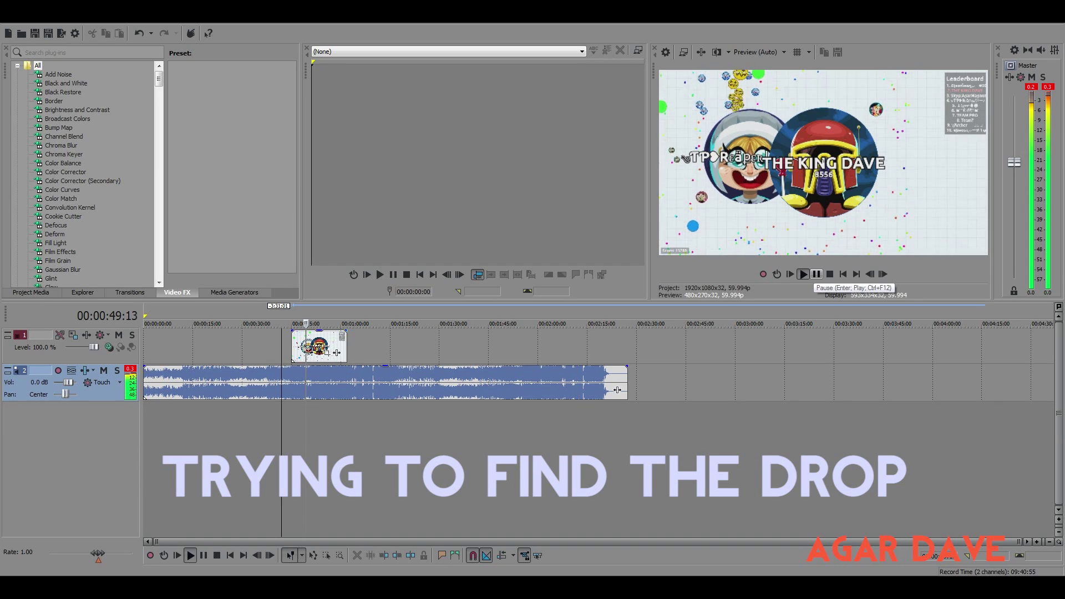
pyautogui.click(815, 274)
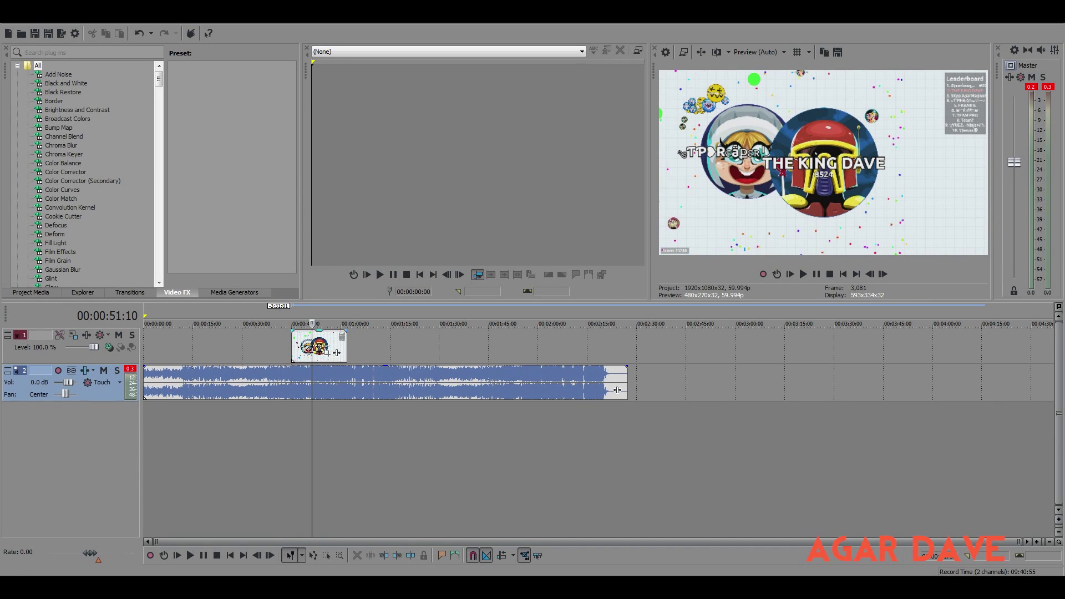
pyautogui.scroll(5, 617, 390)
pyautogui.press('space')
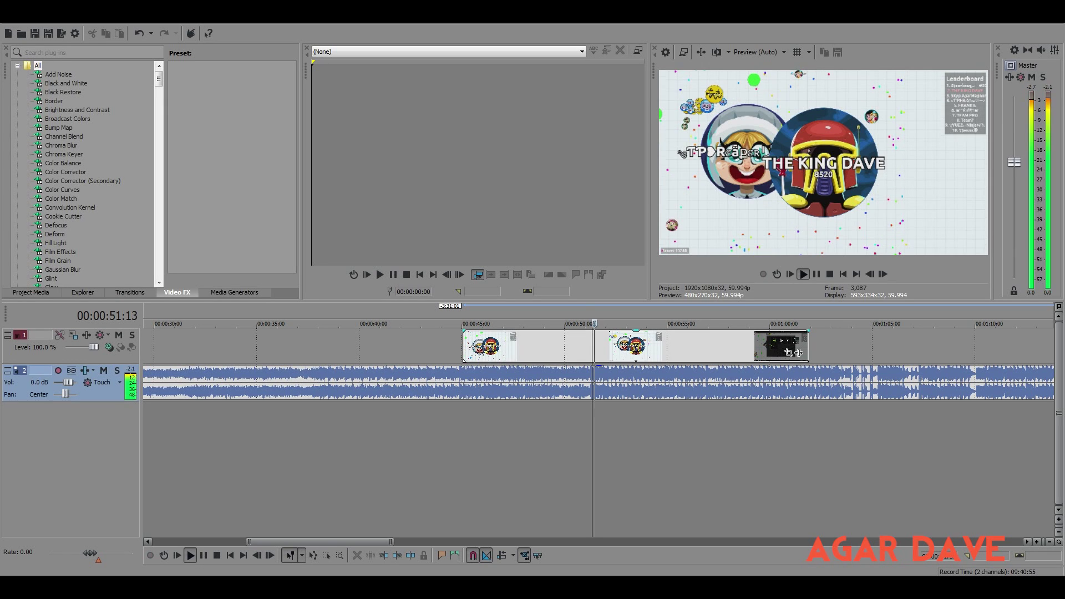
pyautogui.click(588, 383)
pyautogui.press('space')
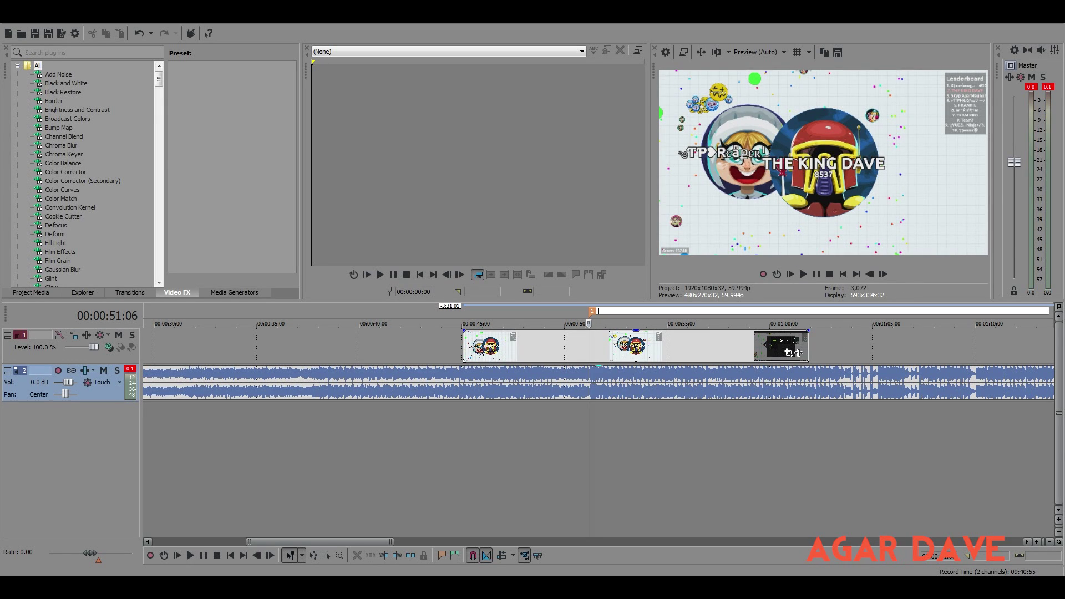
# Find the frame right before the popsplit and split the gameplay clip there, at 00:00:56:00
pyautogui.press('space')
pyautogui.scroll(-5, 889, 390)
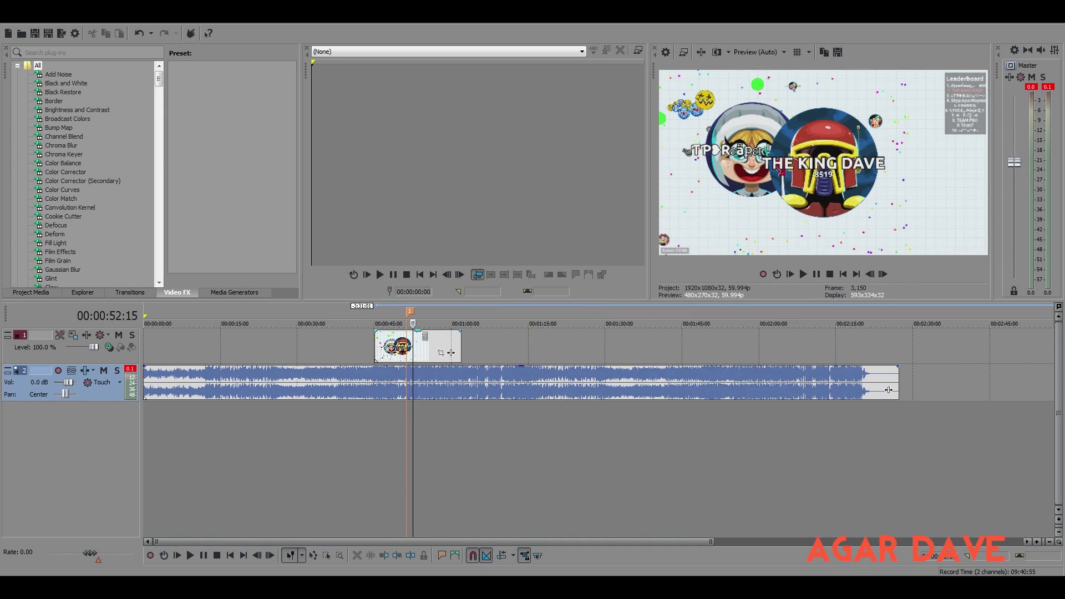
pyautogui.press('space')
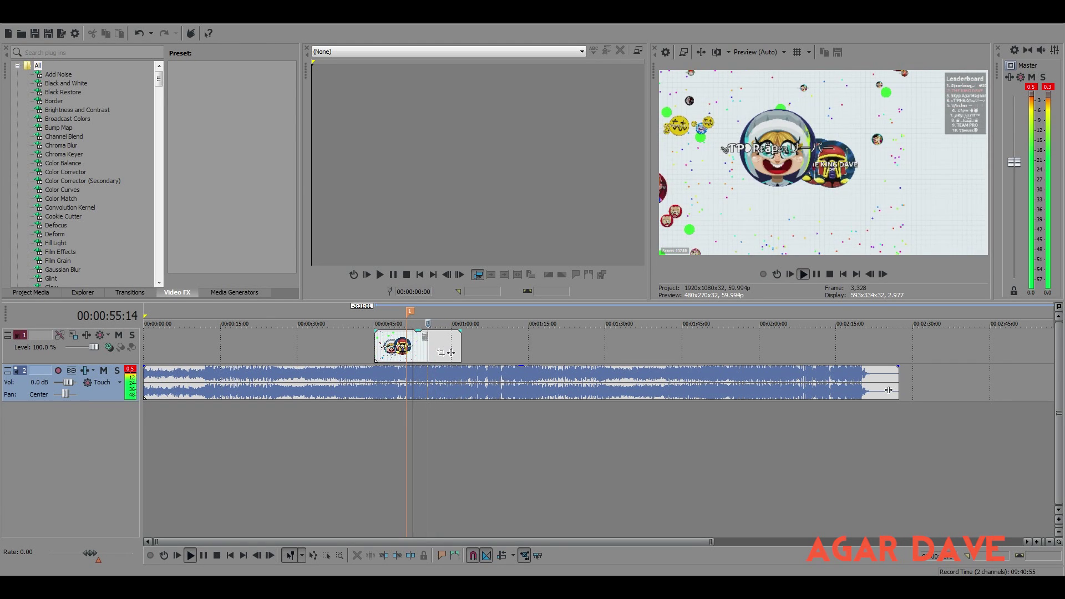
pyautogui.press('Return')
pyautogui.press('Right')
pyautogui.press('Right')
pyautogui.press('Right')
pyautogui.press('Right')
pyautogui.press('Right')
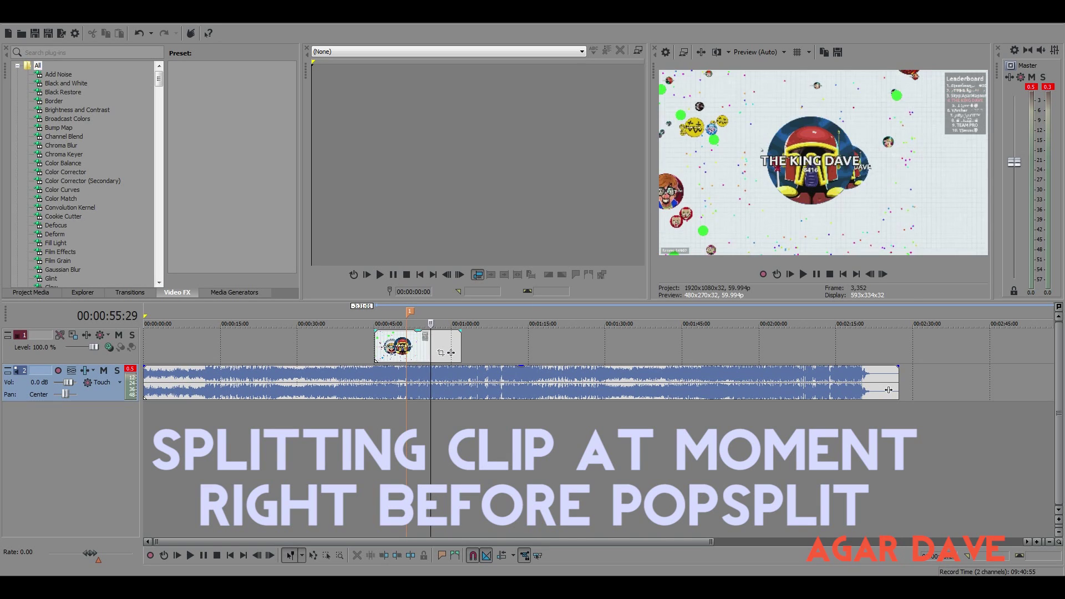
pyautogui.press('Left')
pyautogui.press('Left')
pyautogui.press('Right')
pyautogui.press('Right')
pyautogui.press('s')
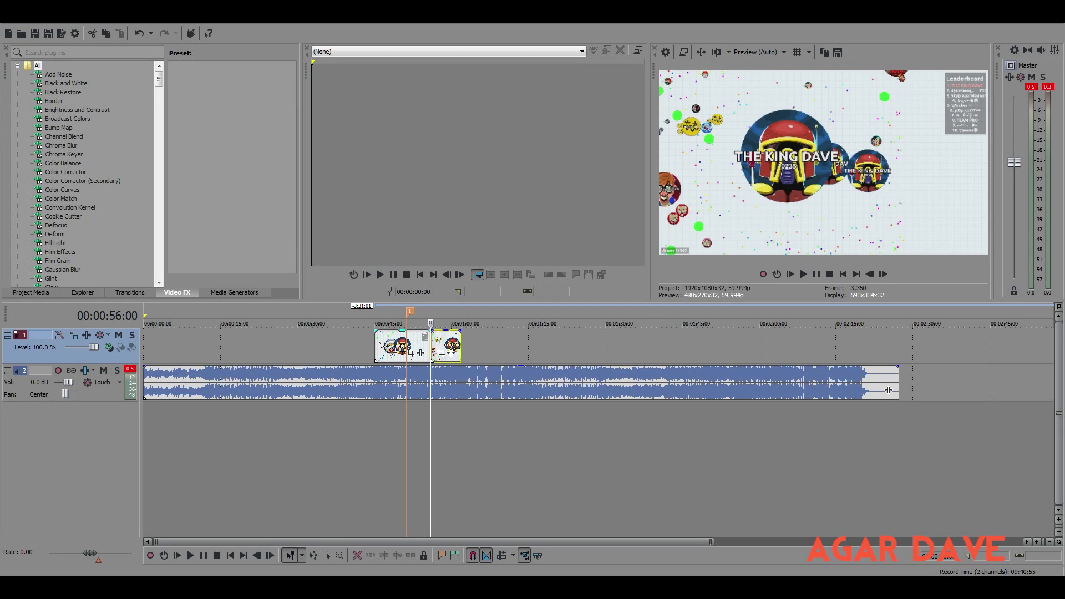
# Move both gameplay clips earlier so the cut between them lines up with the drop marker at 00:00:51:06
pyautogui.click(404, 346)
pyautogui.moveTo(446, 344); pyautogui.dragTo(379, 346)
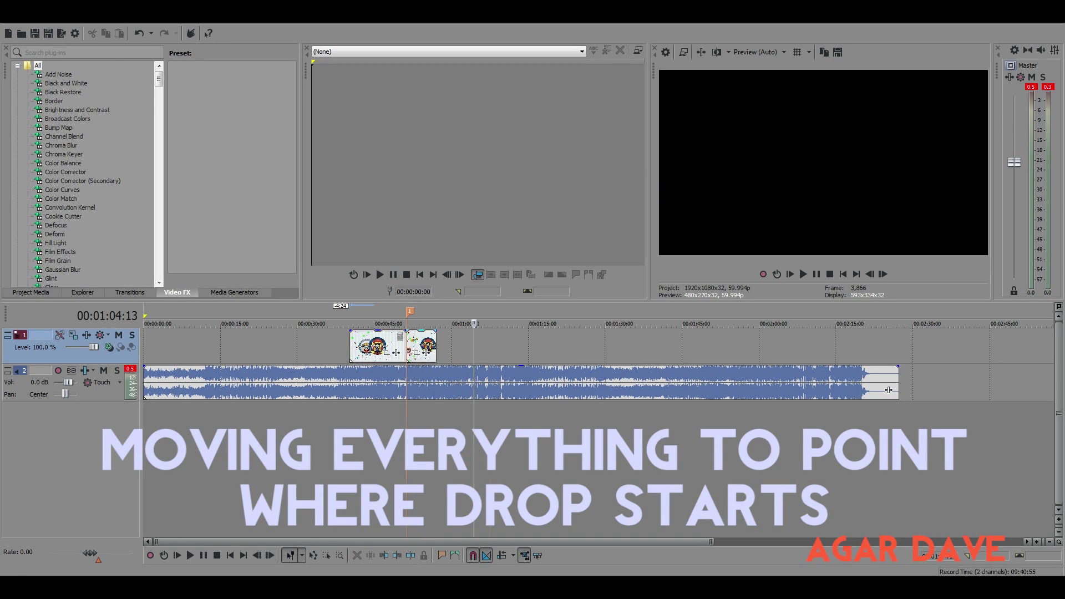
pyautogui.scroll(3, 599, 383)
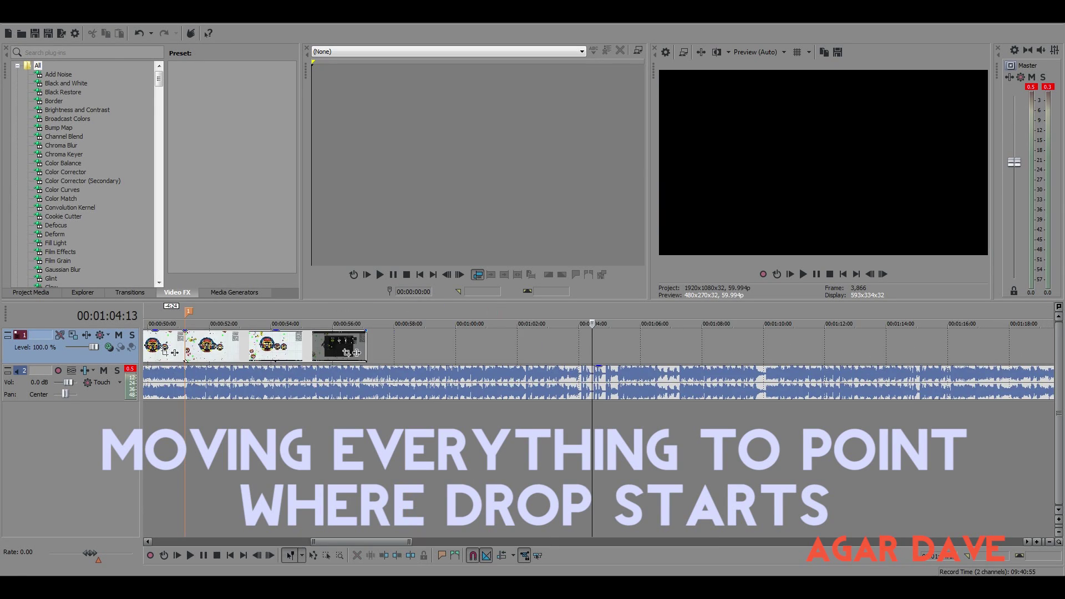
pyautogui.scroll(-2, 599, 382)
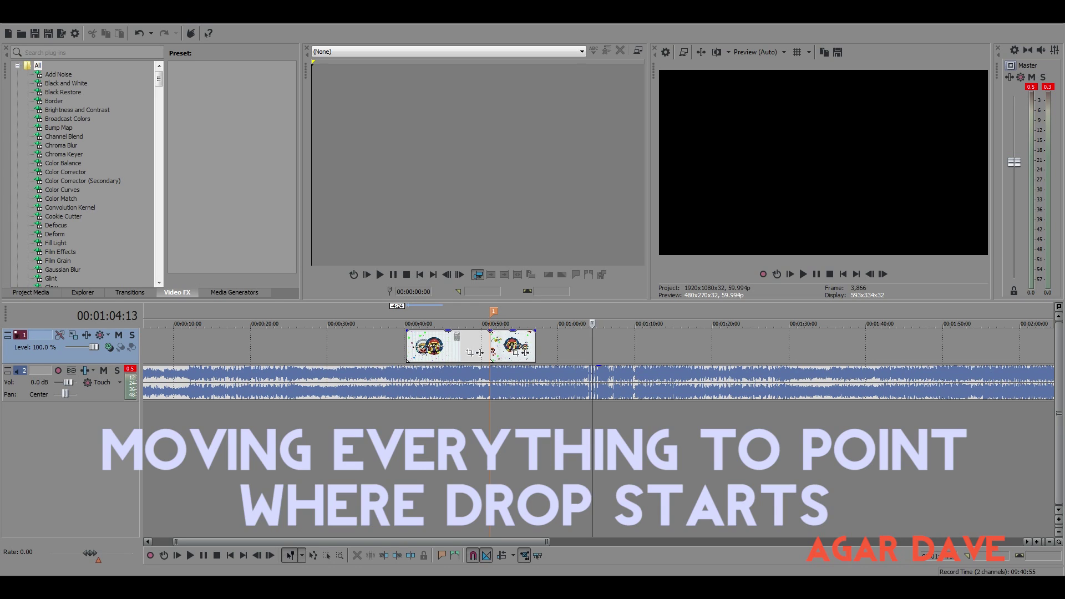
pyautogui.click(493, 312)
pyautogui.scroll(4, 479, 352)
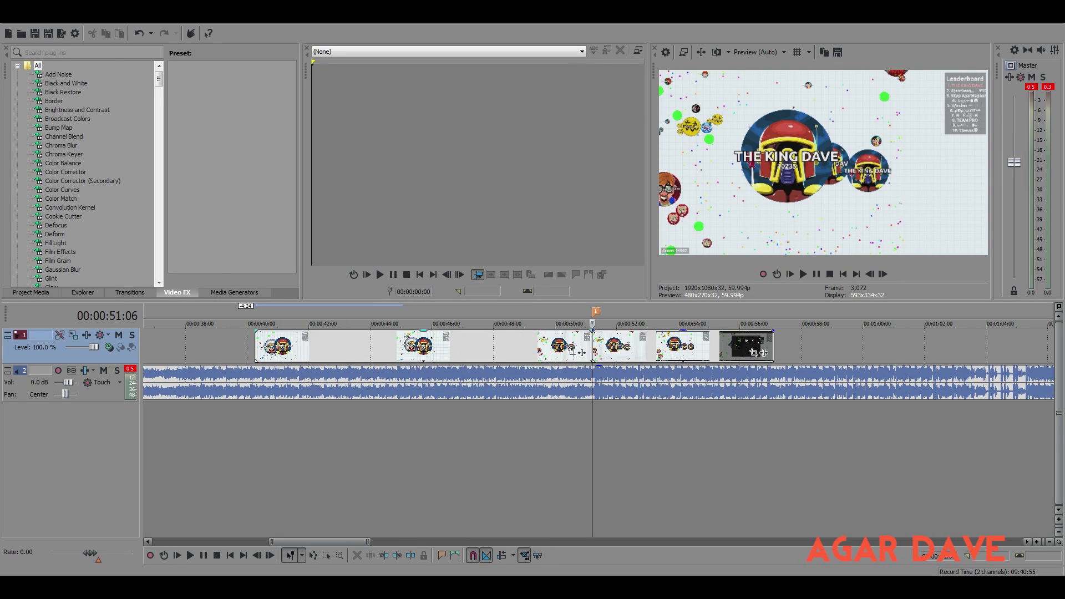
# Roll the cut between the two clips back to 00:00:51:03 and shift both clips so the cut meets the drop marker again
pyautogui.press('space')
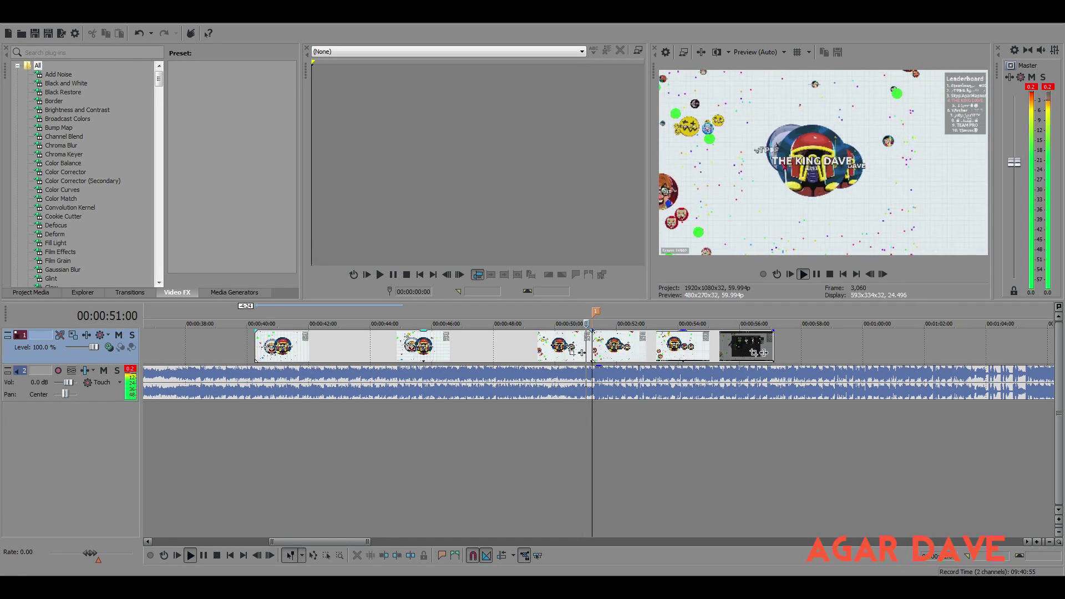
pyautogui.press('space')
pyautogui.moveTo(581, 352); pyautogui.dragTo(589, 347)
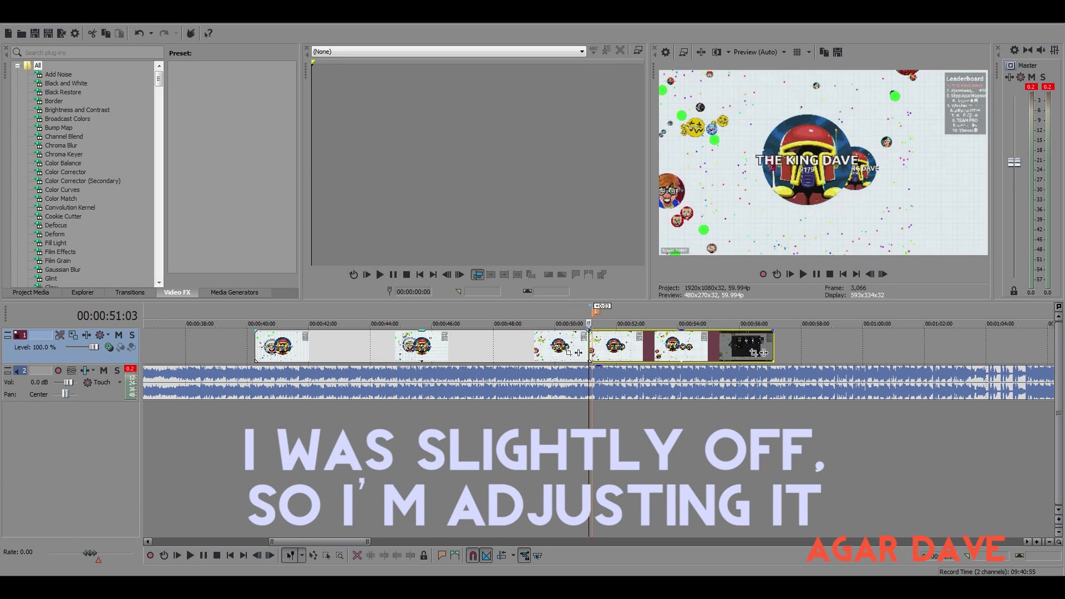
pyautogui.hotkey('ctrl', 'a')
pyautogui.moveTo(764, 353); pyautogui.dragTo(766, 353)
pyautogui.click(601, 349)
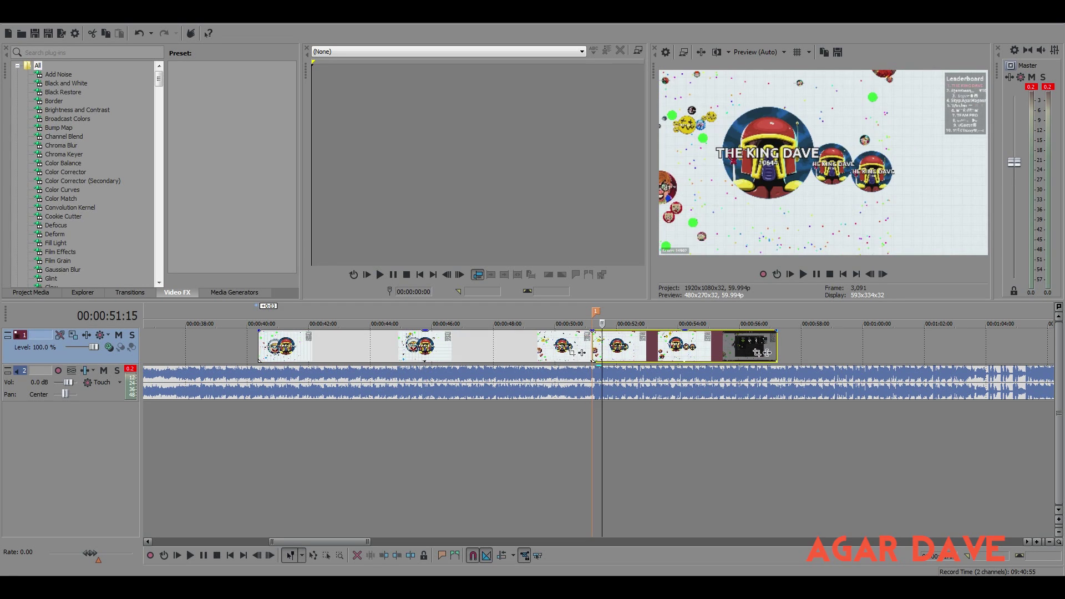
# Play the section leading up to the drop and place a second marker at 00:00:50:11
pyautogui.click(578, 323)
pyautogui.press('space')
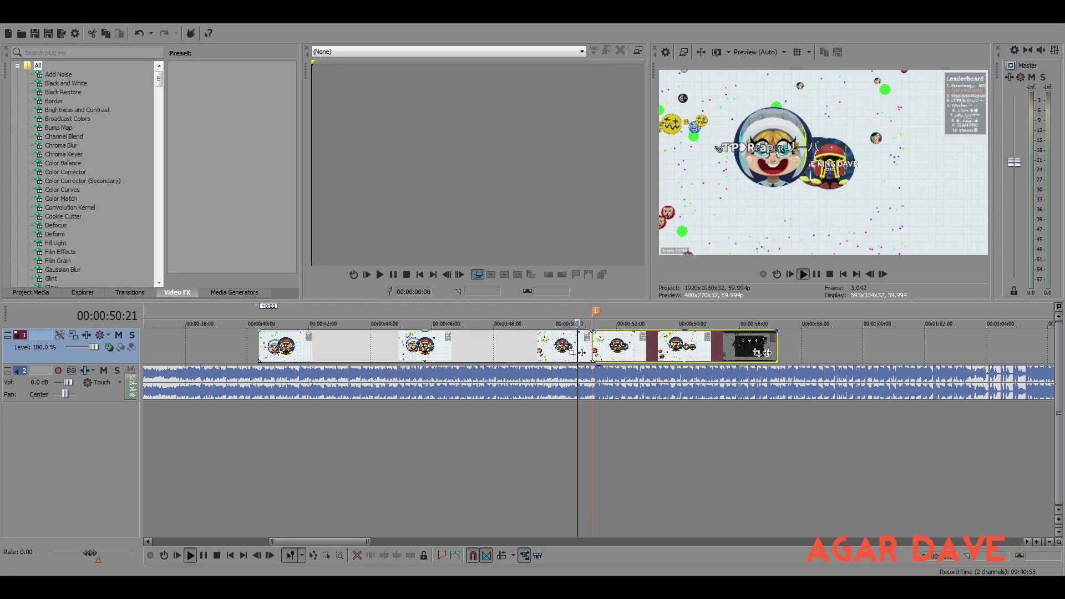
pyautogui.press('j')
pyautogui.press('l')
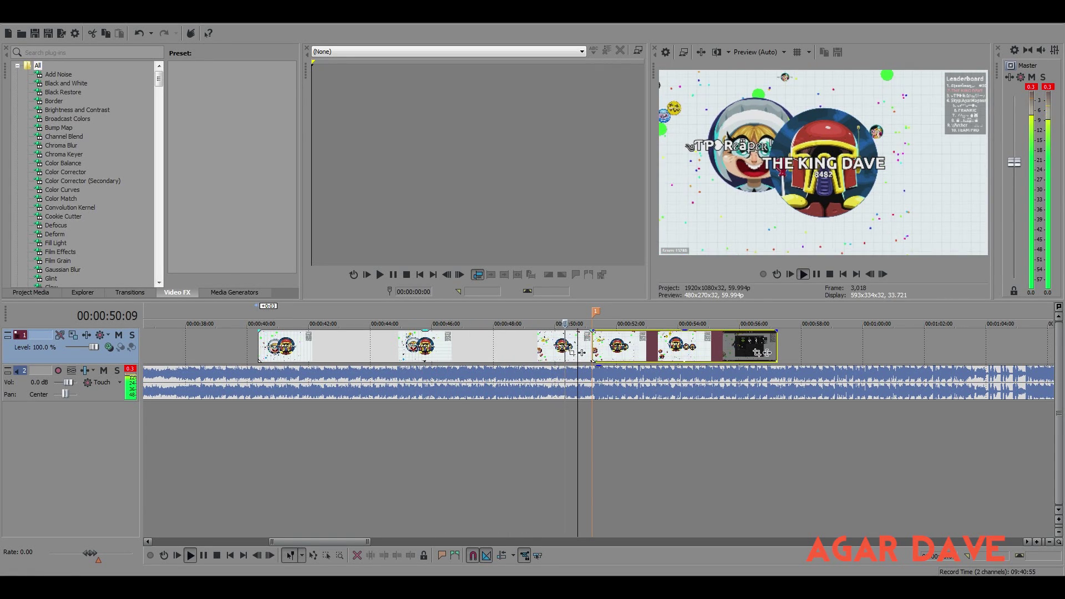
pyautogui.press('j')
pyautogui.press('k')
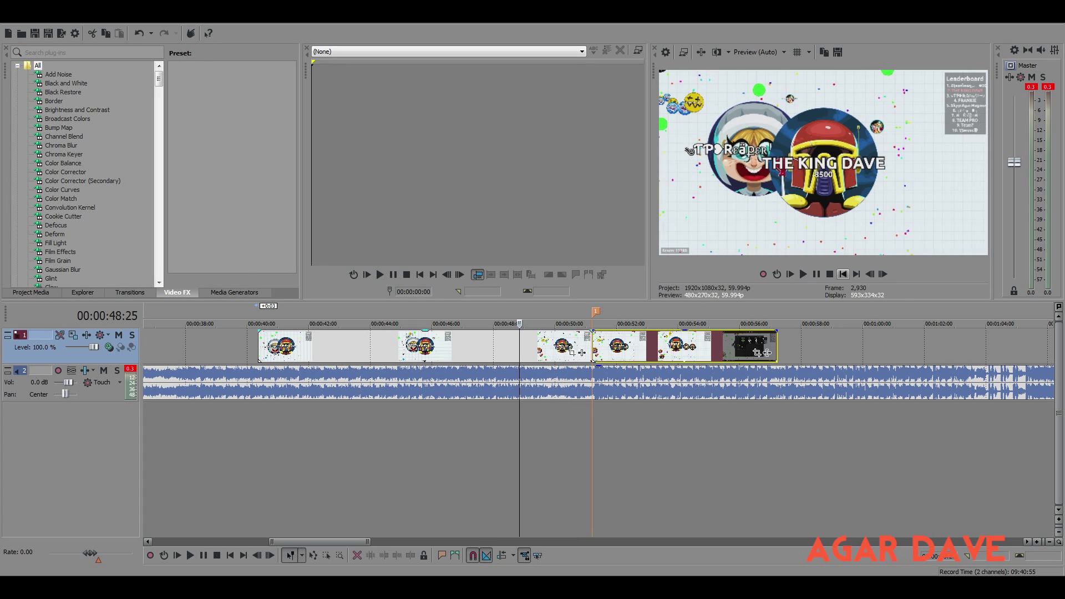
pyautogui.press('space')
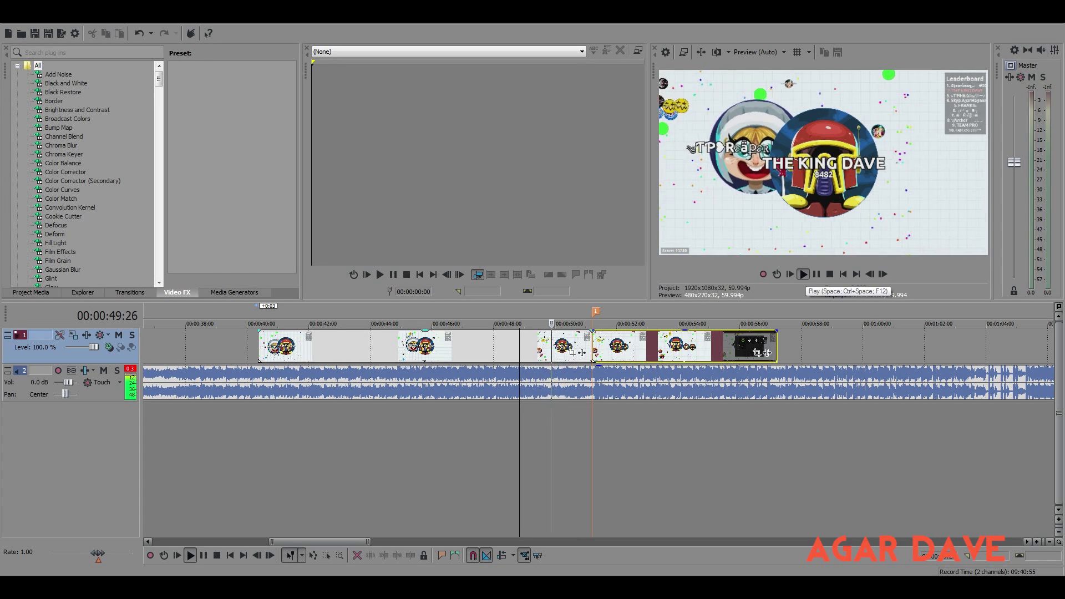
pyautogui.click(816, 274)
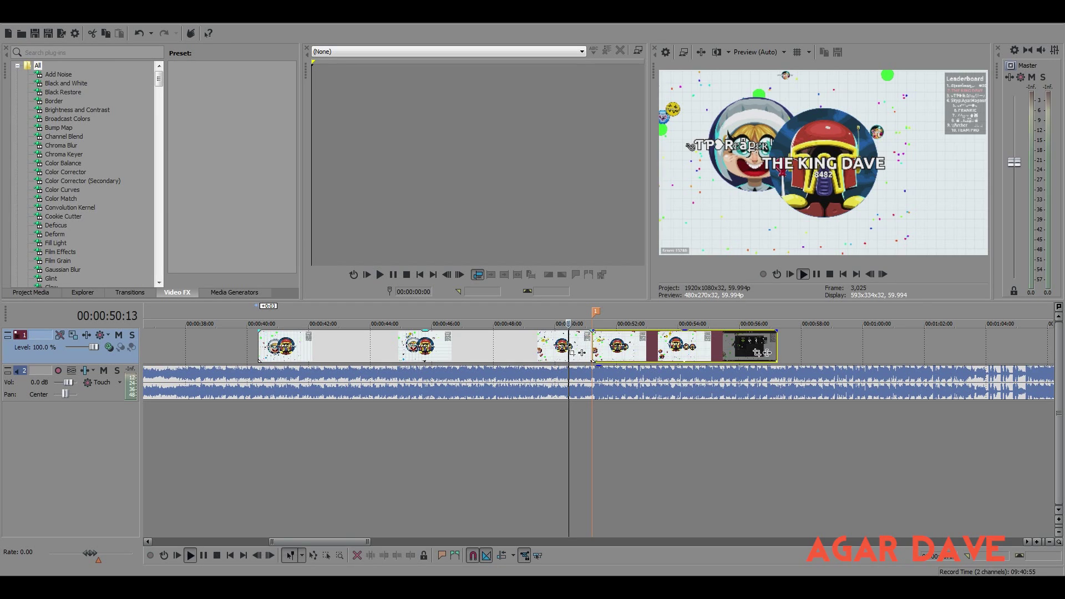
pyautogui.press('space')
pyautogui.press('space')
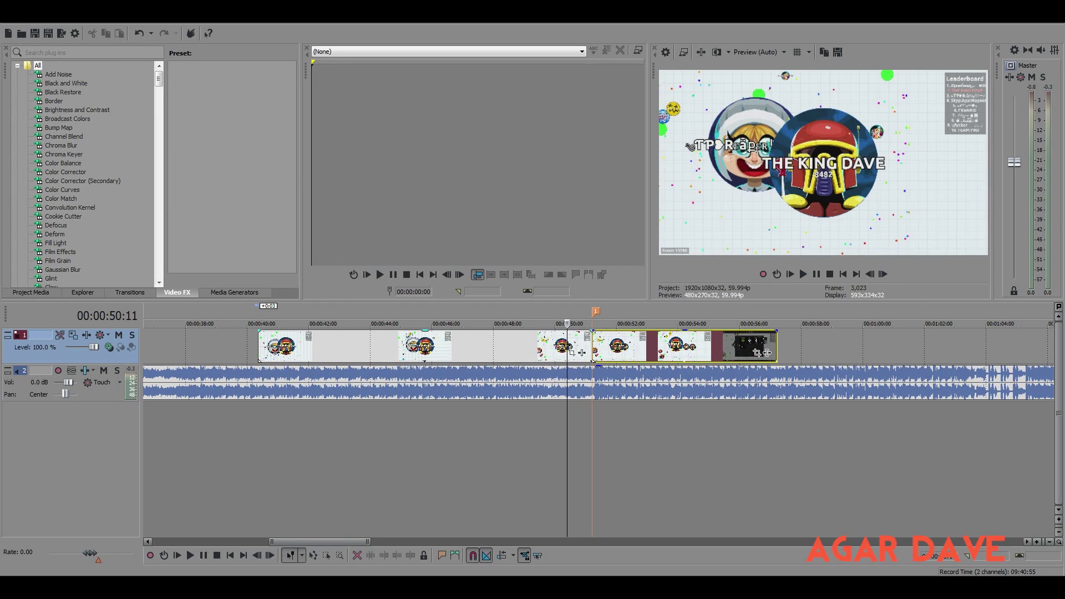
pyautogui.press('m')
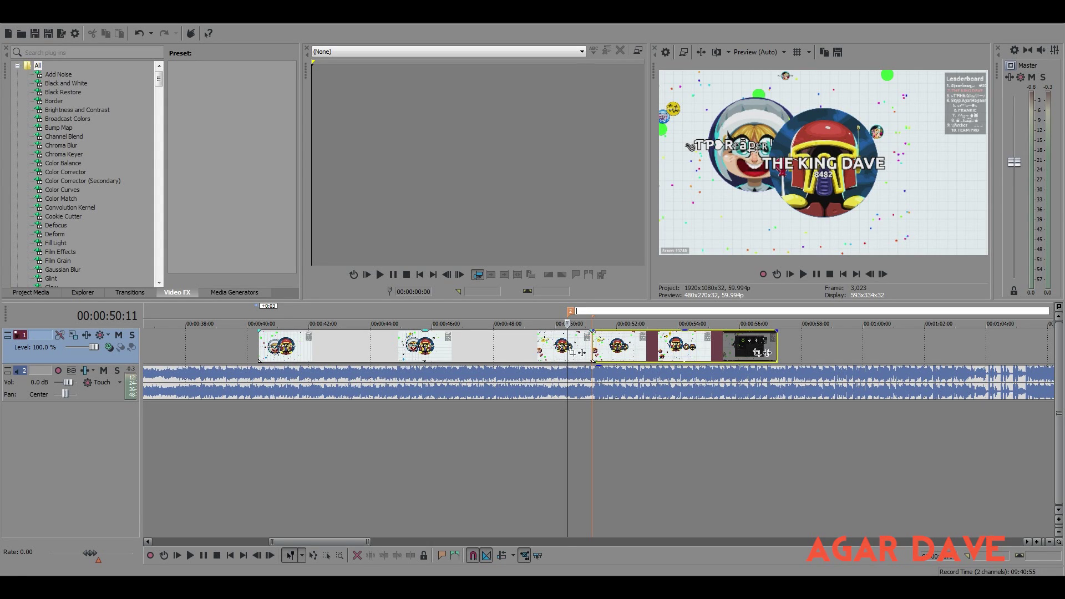
# Try splitting the first gameplay clip at the second marker, 00:00:50:11, and undo the split
pyautogui.click(541, 346)
pyautogui.click(595, 311)
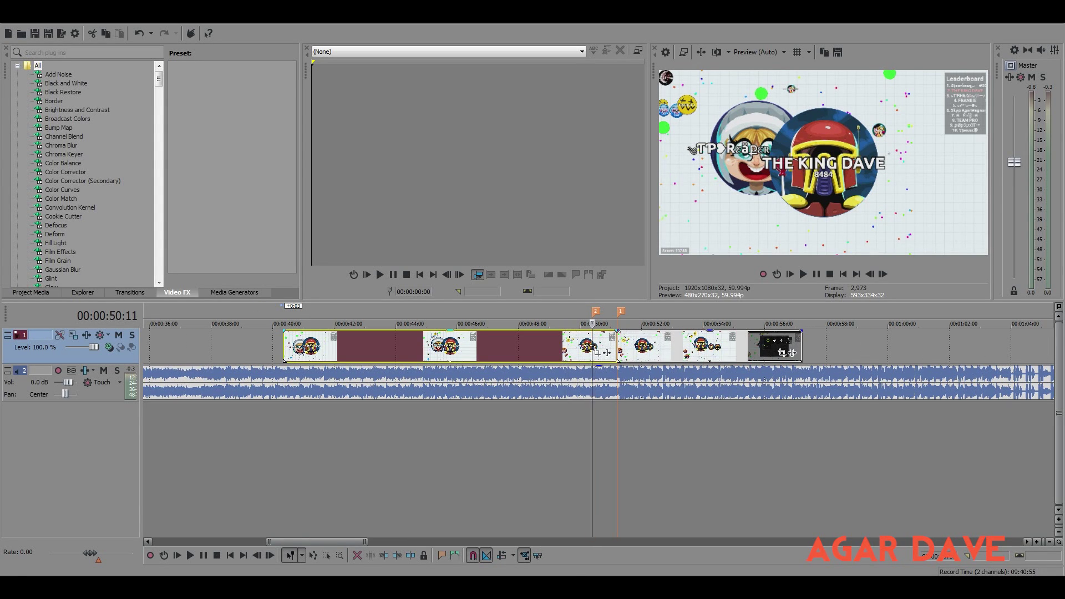
pyautogui.press('s')
pyautogui.click(585, 347)
pyautogui.click(562, 347)
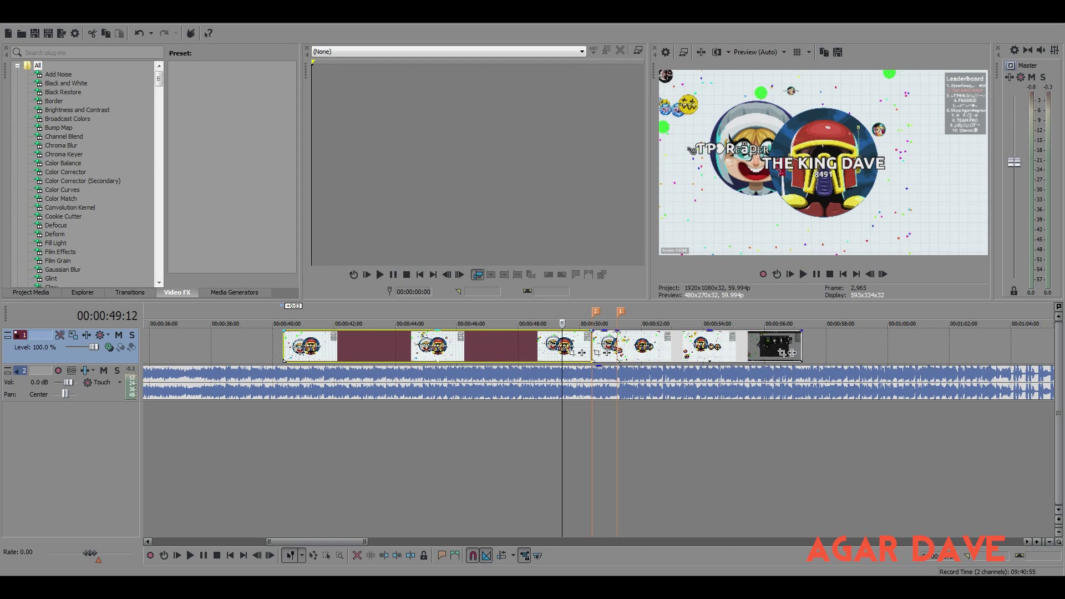
pyautogui.press('Down')
pyautogui.press('Down')
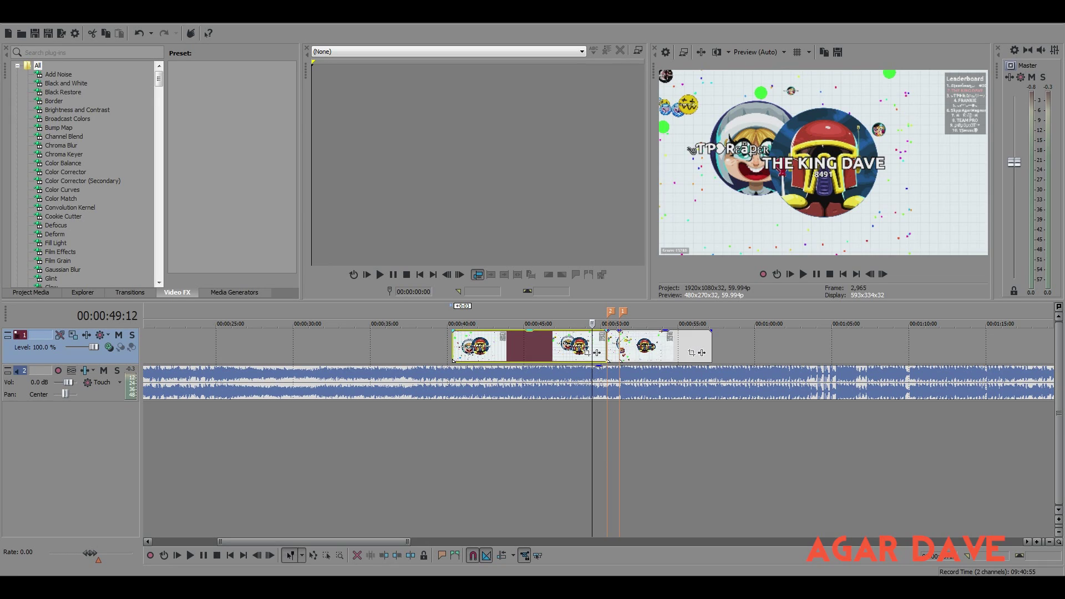
pyautogui.hotkey('ctrl', 'z')
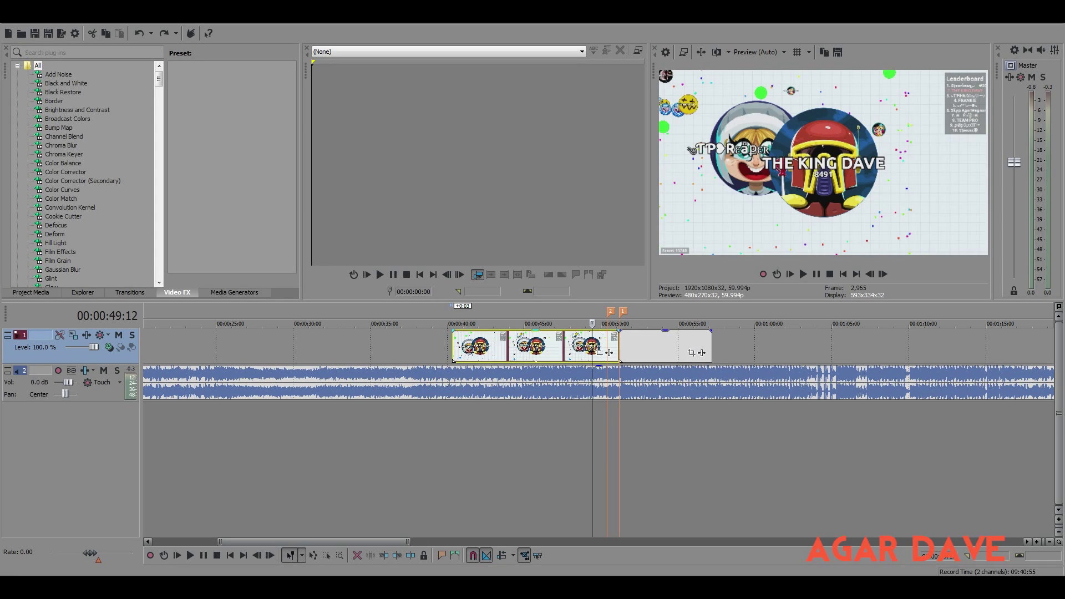
# Search the video effects for "s_sha" and apply S_Shake to the gameplay clip before the drop
pyautogui.click(88, 53)
pyautogui.write('ss')
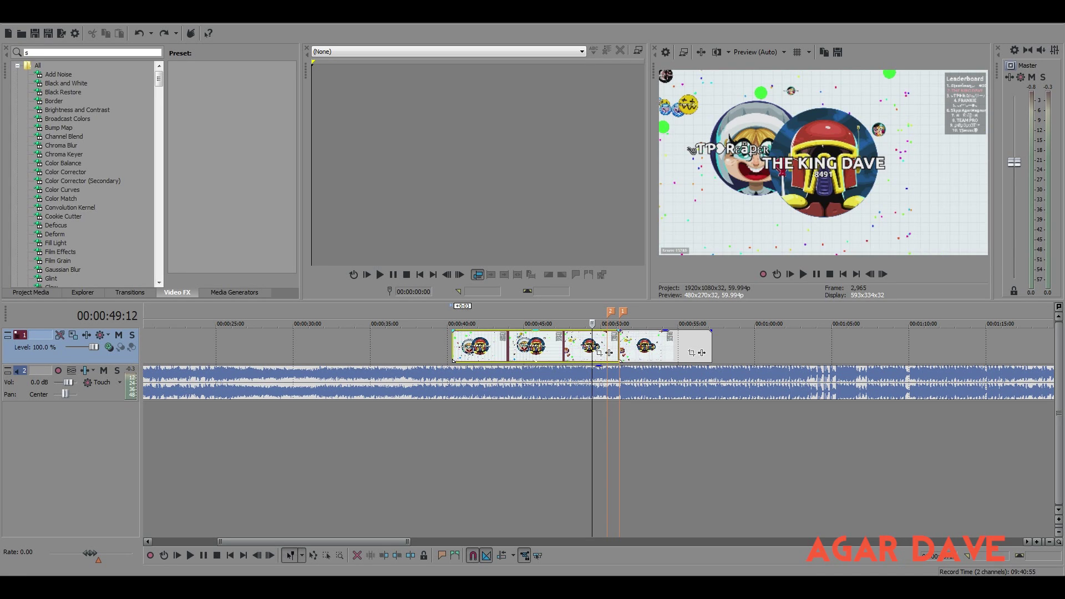
pyautogui.write('_ska')
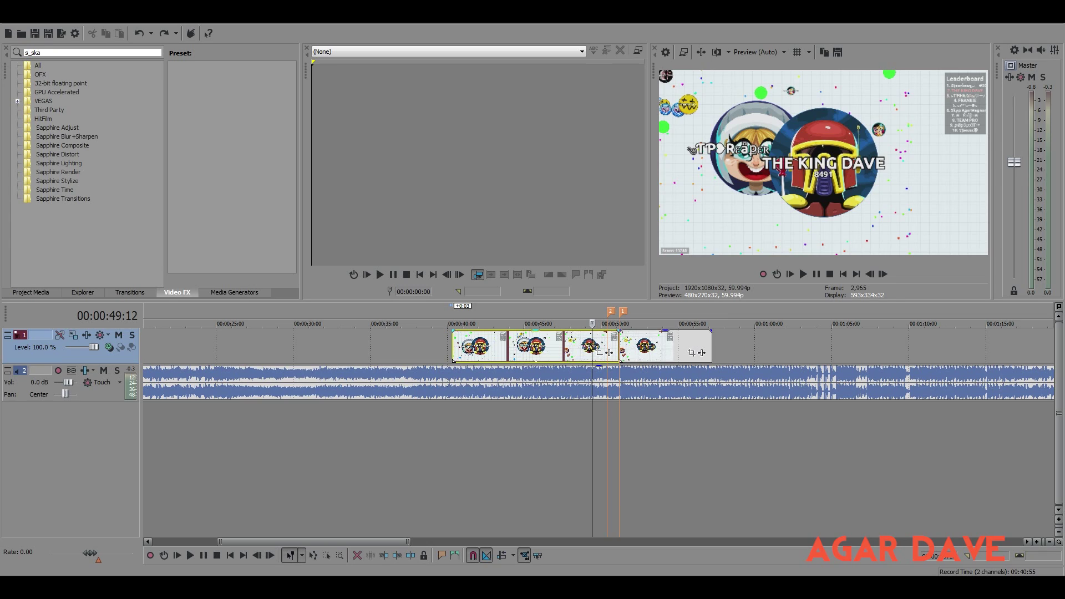
pyautogui.press('BackSpace')
pyautogui.press('BackSpace')
pyautogui.write('ha')
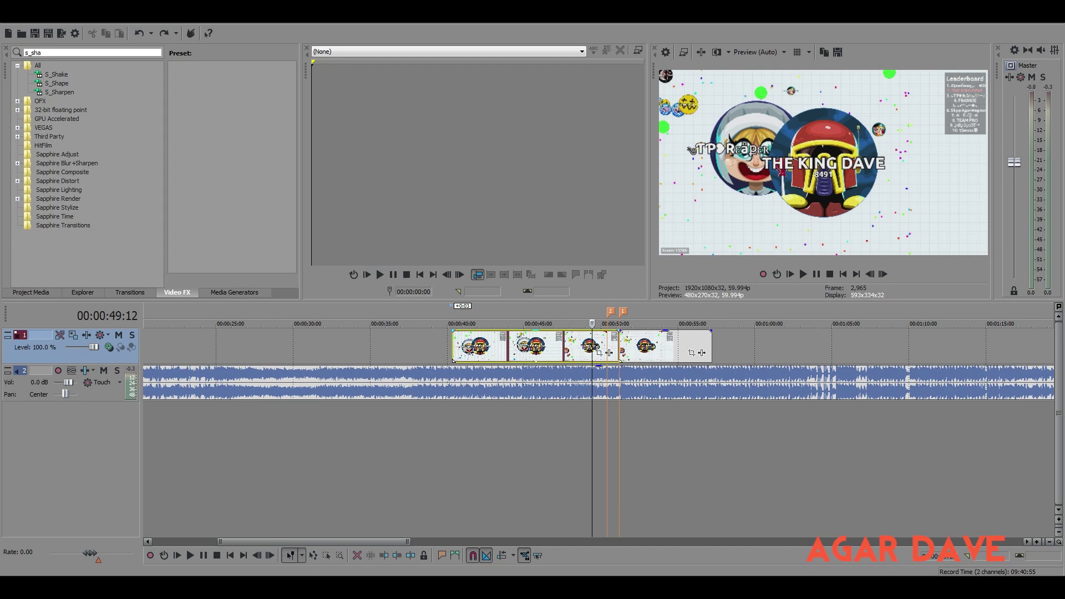
pyautogui.moveTo(56, 74); pyautogui.dragTo(521, 347)
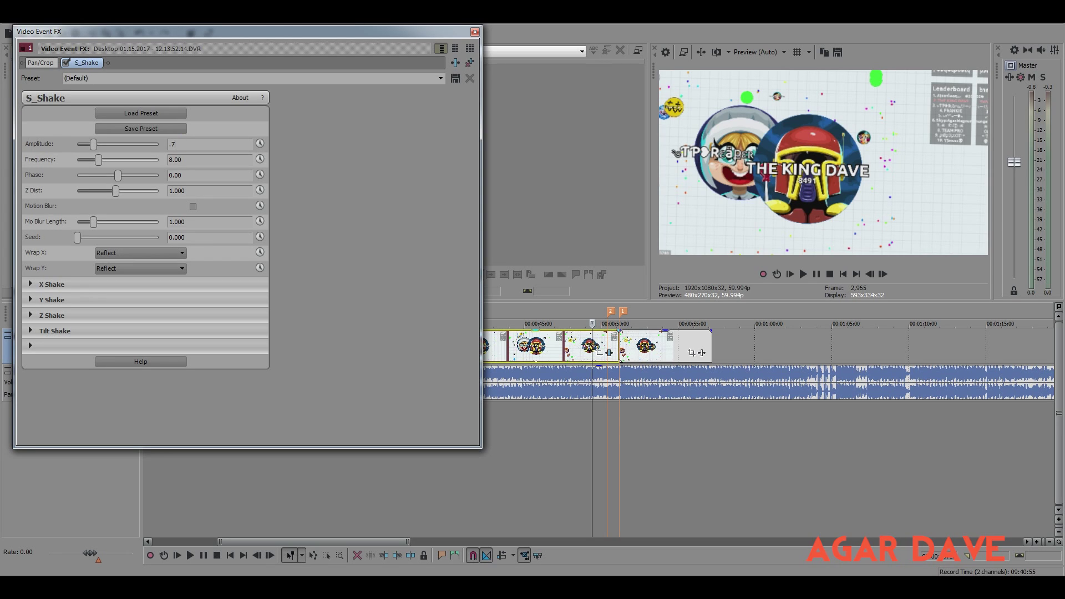
# Set the S_Shake Amplitude and Frequency to 0.7, raise the Phase, and close the effect settings
pyautogui.press('Tab')
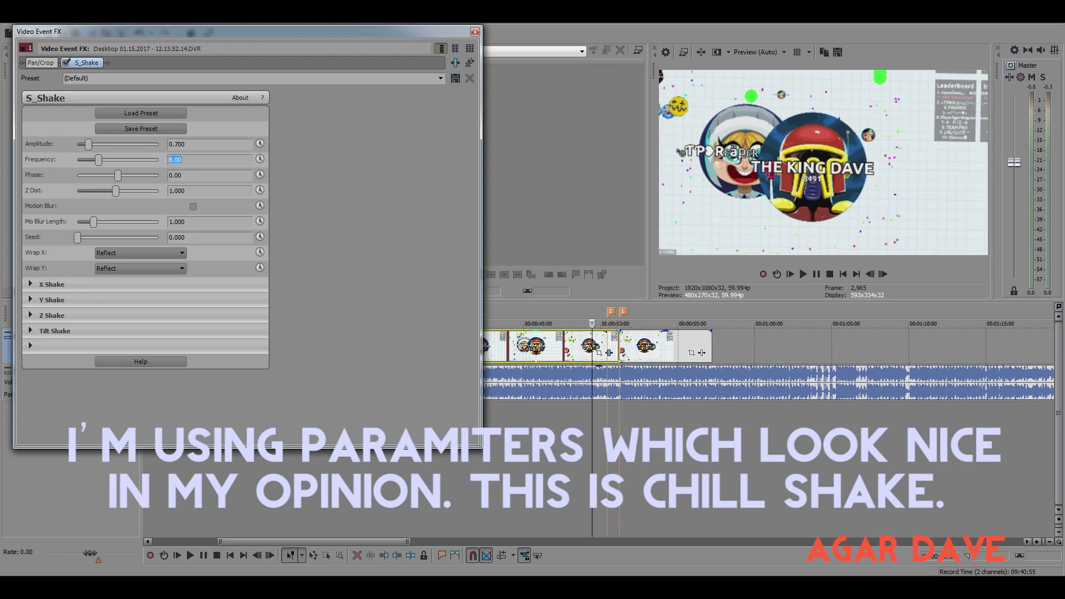
pyautogui.write('.7')
pyautogui.press('Return')
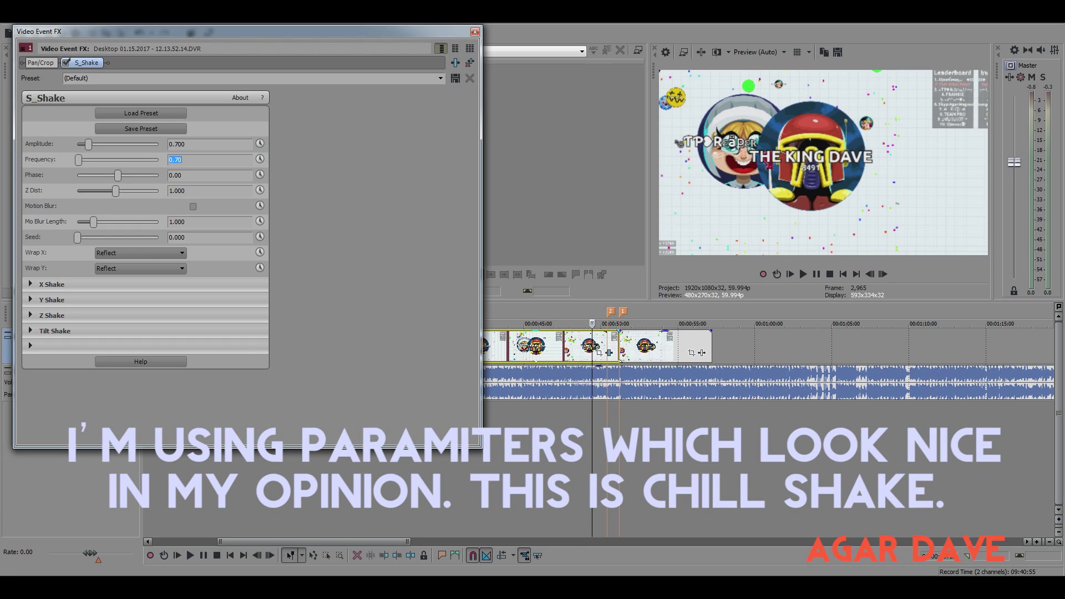
pyautogui.moveTo(117, 175); pyautogui.dragTo(134, 175)
pyautogui.click(476, 32)
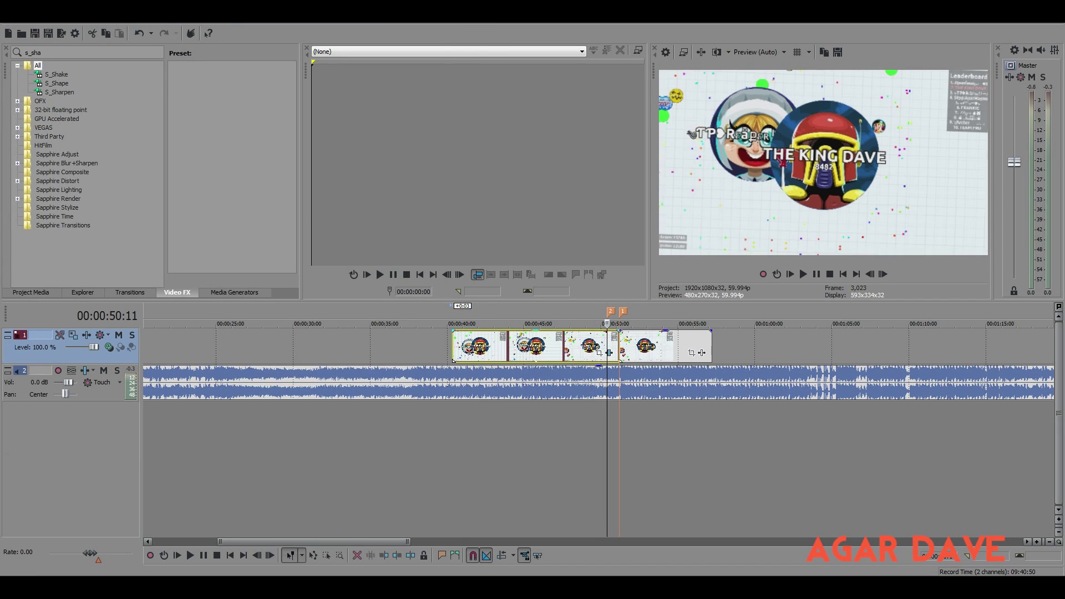
# Try splitting the first gameplay clip at the second marker, 00:00:50:11, and play the section around it
pyautogui.moveTo(609, 352); pyautogui.dragTo(596, 353)
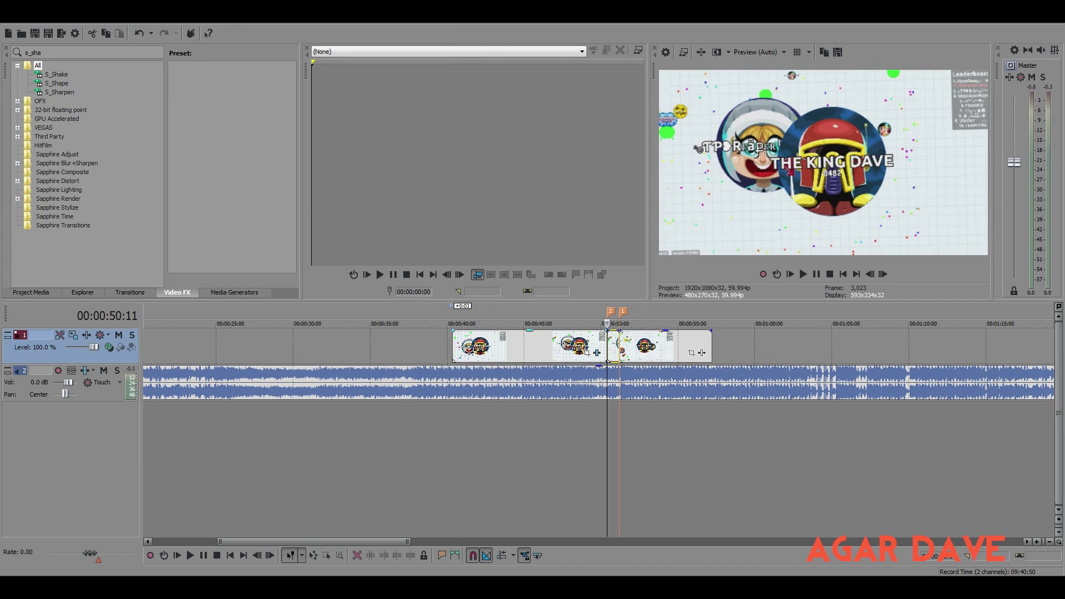
pyautogui.press('j')
pyautogui.press('k')
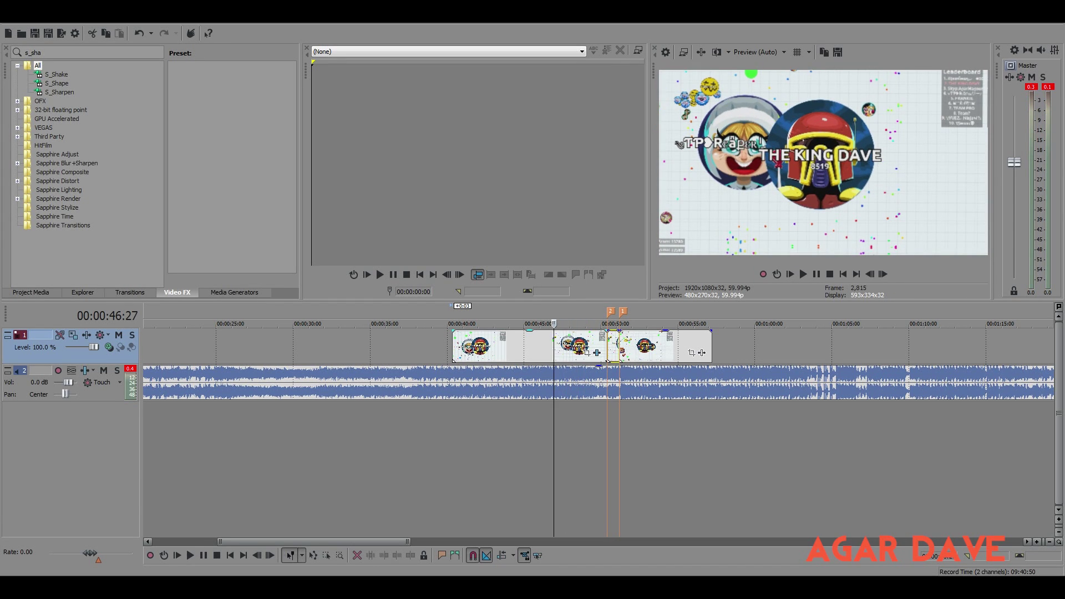
pyautogui.press('space')
pyautogui.press('Return')
pyautogui.scroll(4, 598, 355)
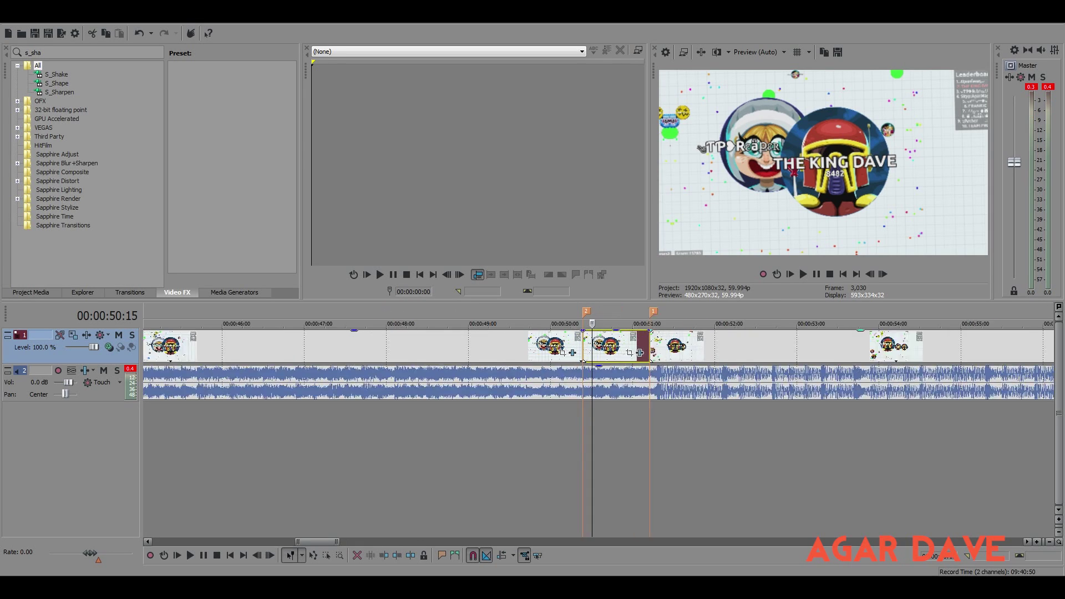
pyautogui.scroll(2, 592, 346)
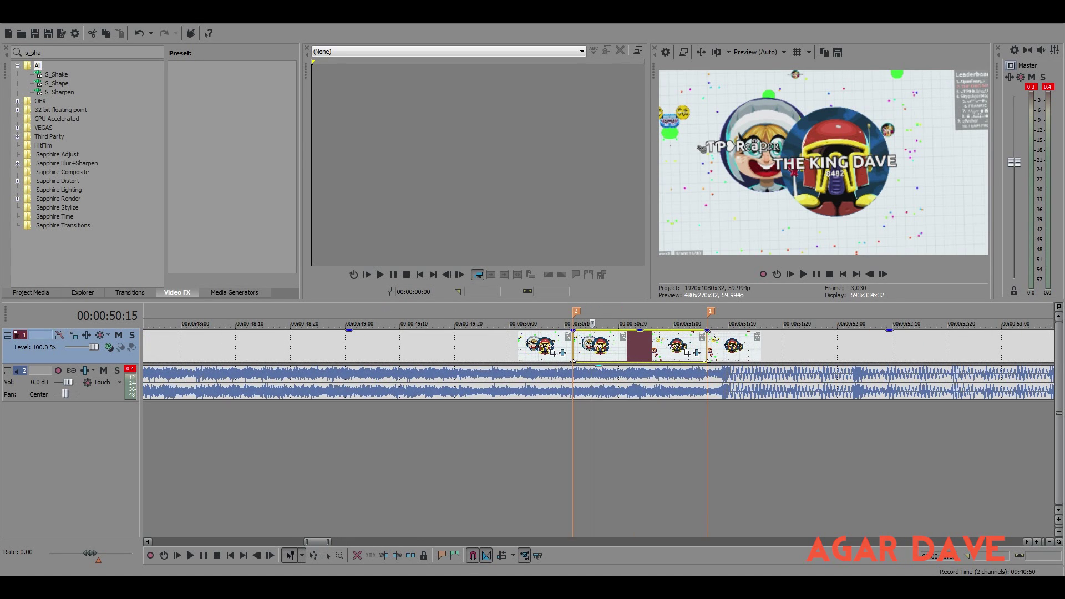
# Play the audio around the second marker to look for where the "say my music" vocal begins
pyautogui.press('space')
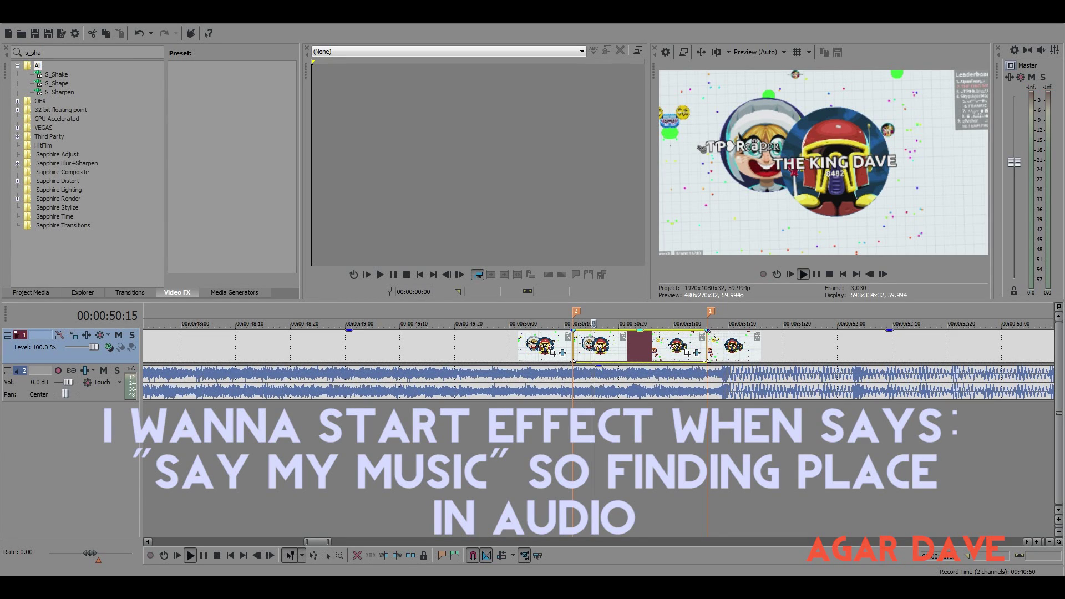
pyautogui.moveTo(579, 324); pyautogui.dragTo(570, 324)
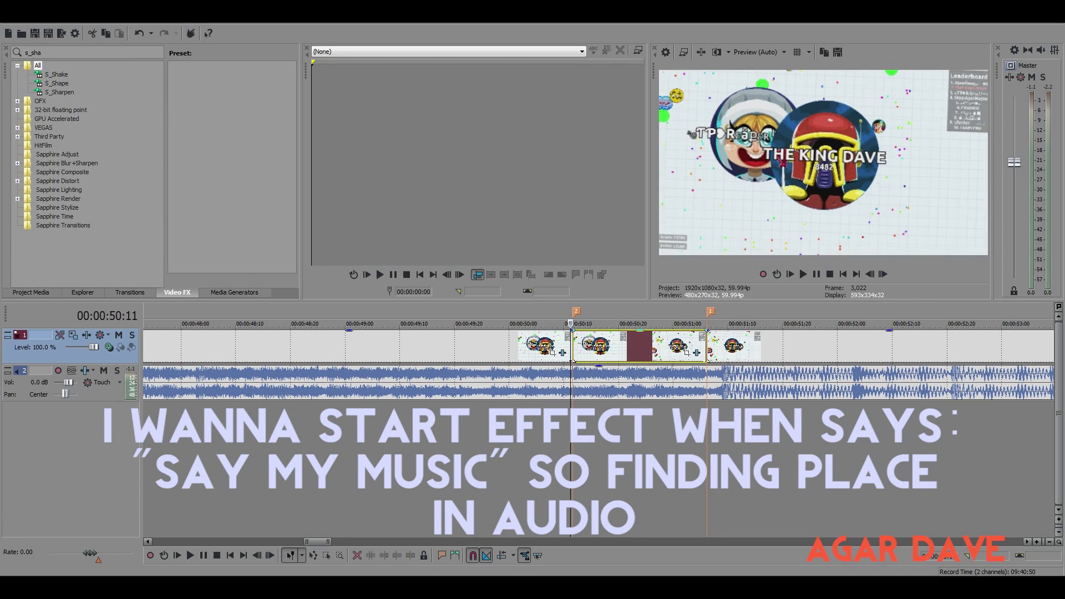
pyautogui.press('space')
pyautogui.press('space')
pyautogui.press('space')
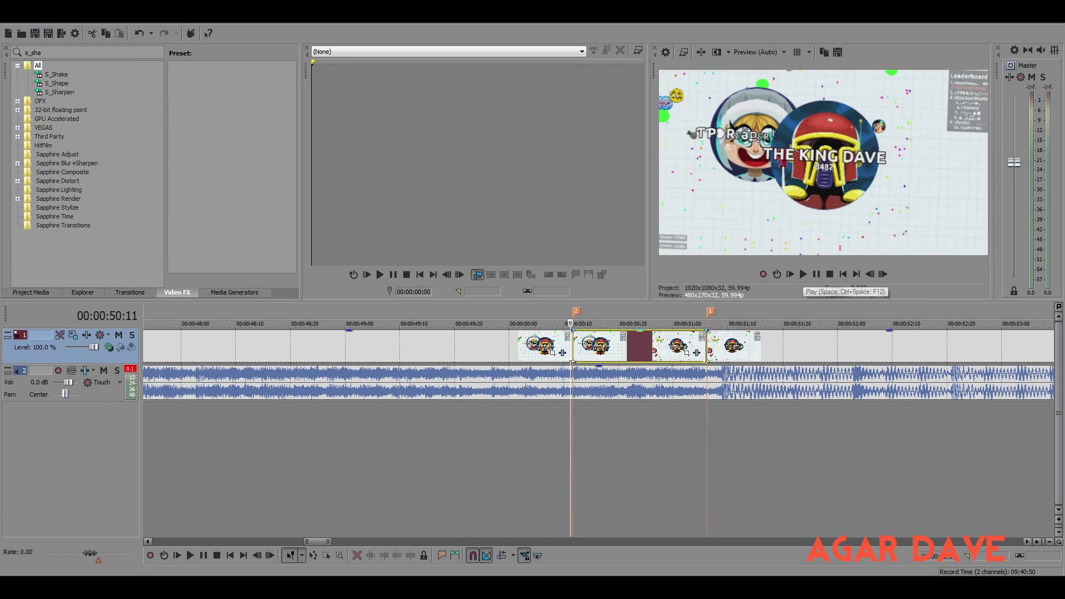
pyautogui.press('space')
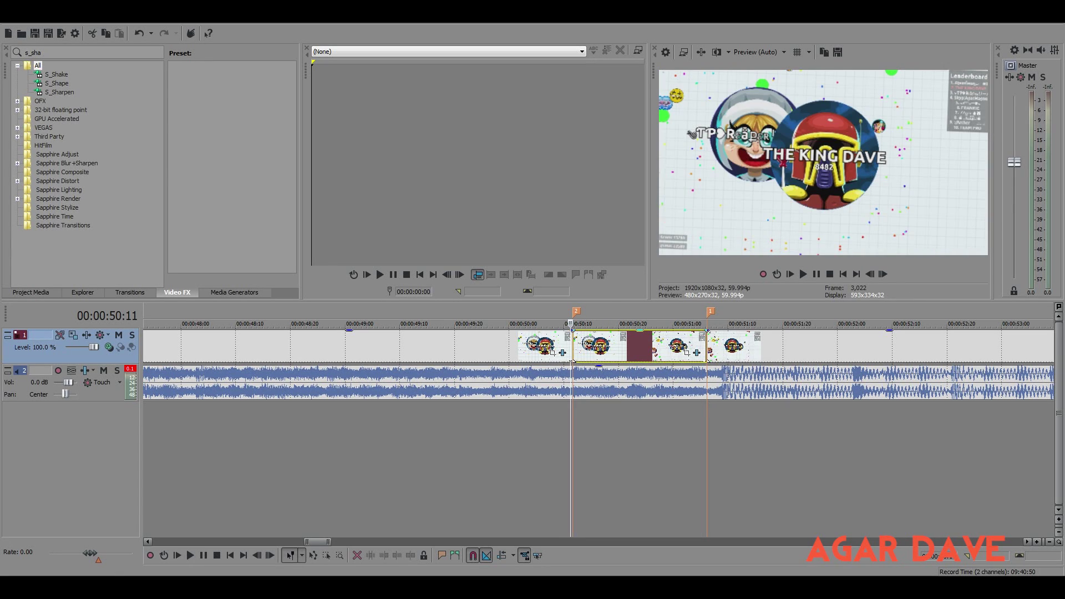
pyautogui.scroll(-5, 601, 342)
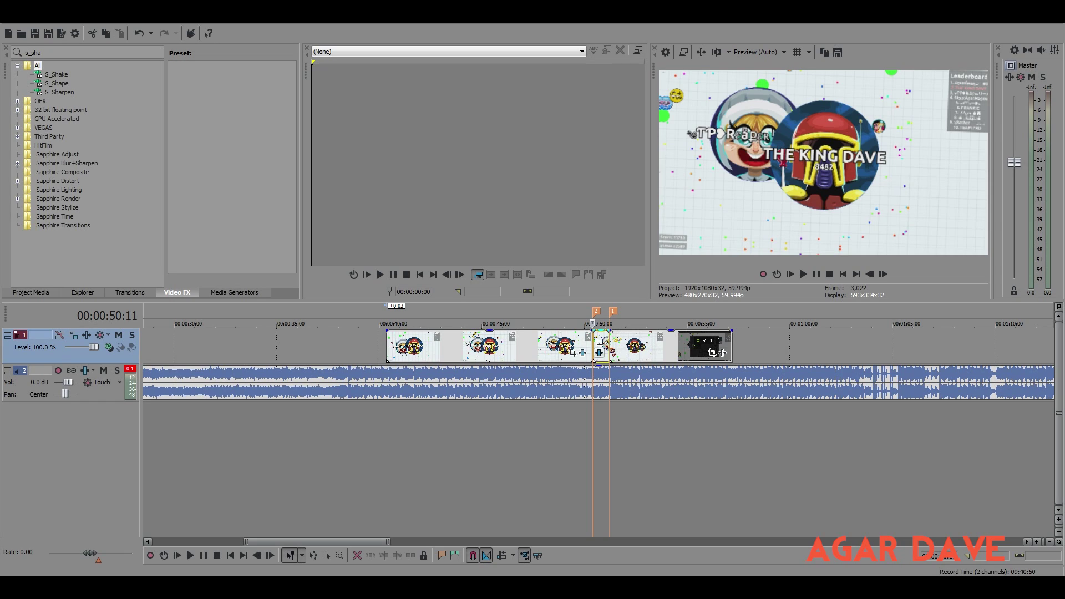
# Undo the clip split at 00:00:50:11 and delete the second marker
pyautogui.hotkey('ctrl', 'z')
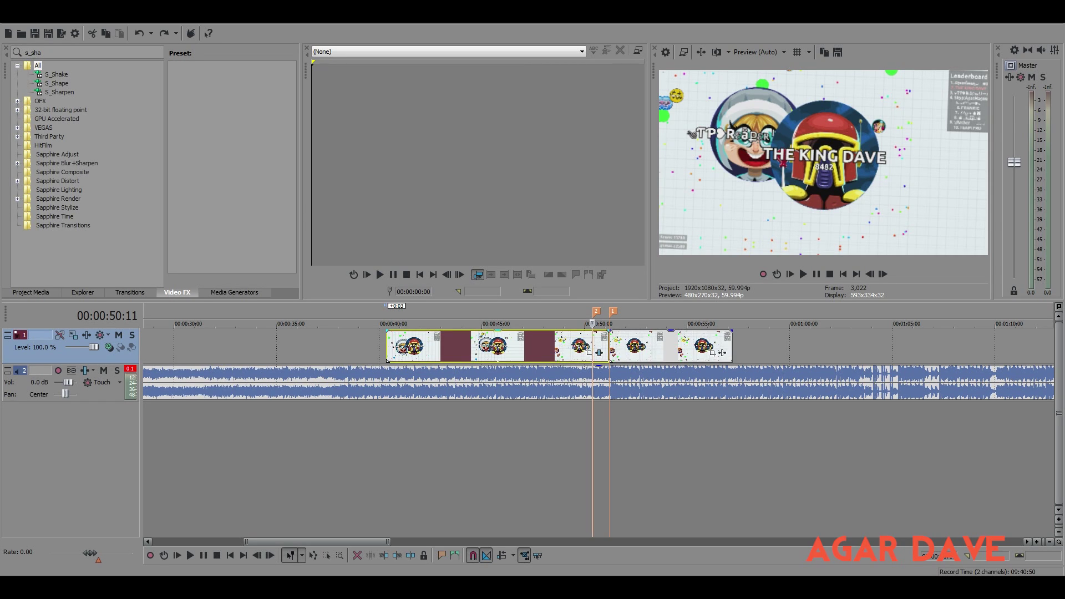
pyautogui.press('Delete')
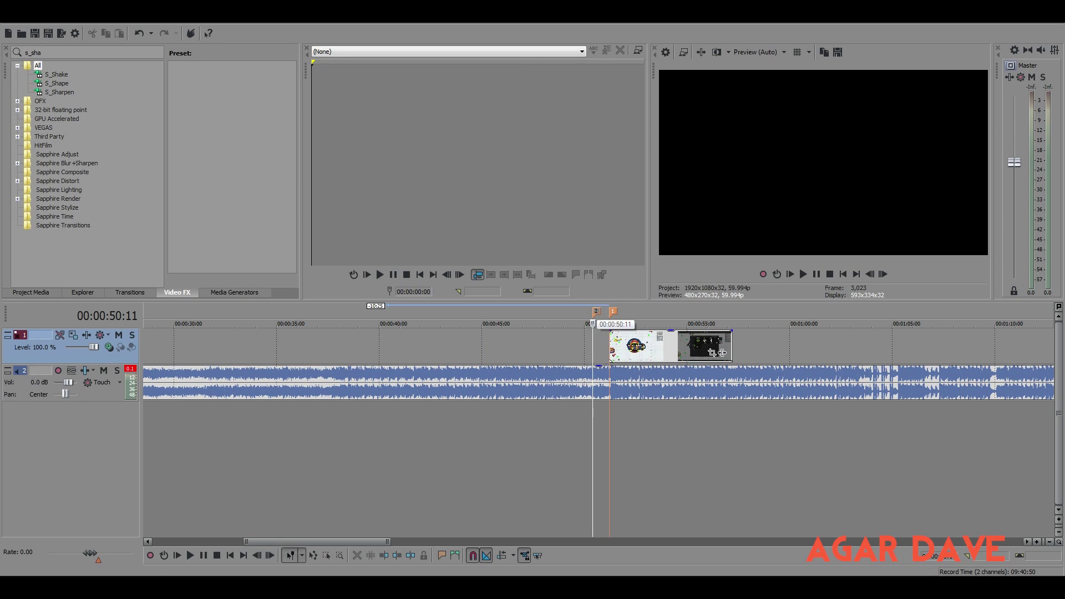
pyautogui.hotkey('ctrl', 'z')
pyautogui.rightClick(596, 312)
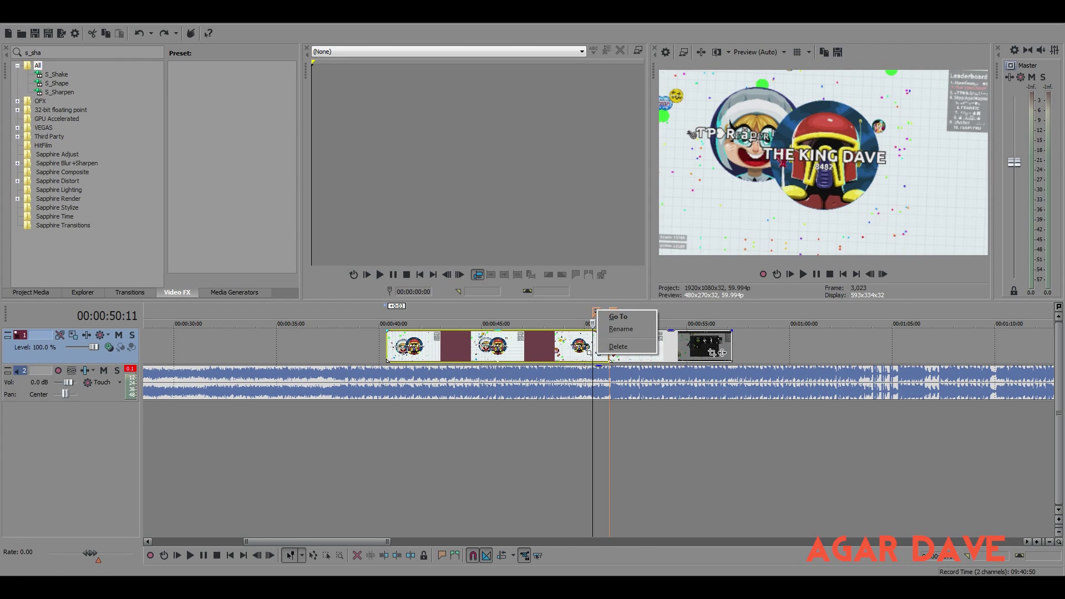
pyautogui.click(616, 347)
# Play the section before the drop to find the vocal cue and place a marker at 00:00:48:05
pyautogui.press('space')
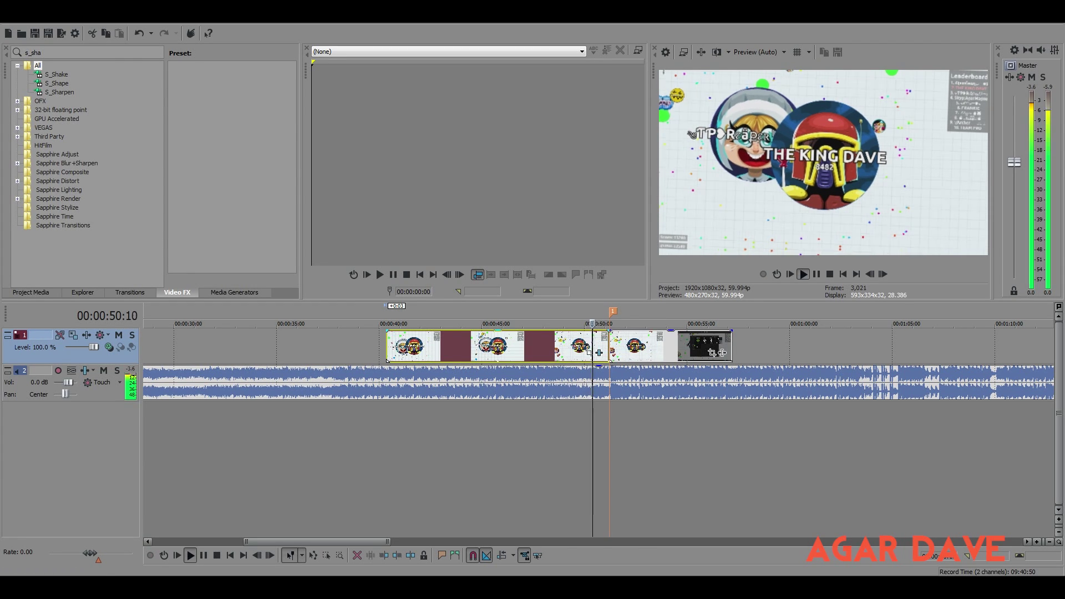
pyautogui.press('space')
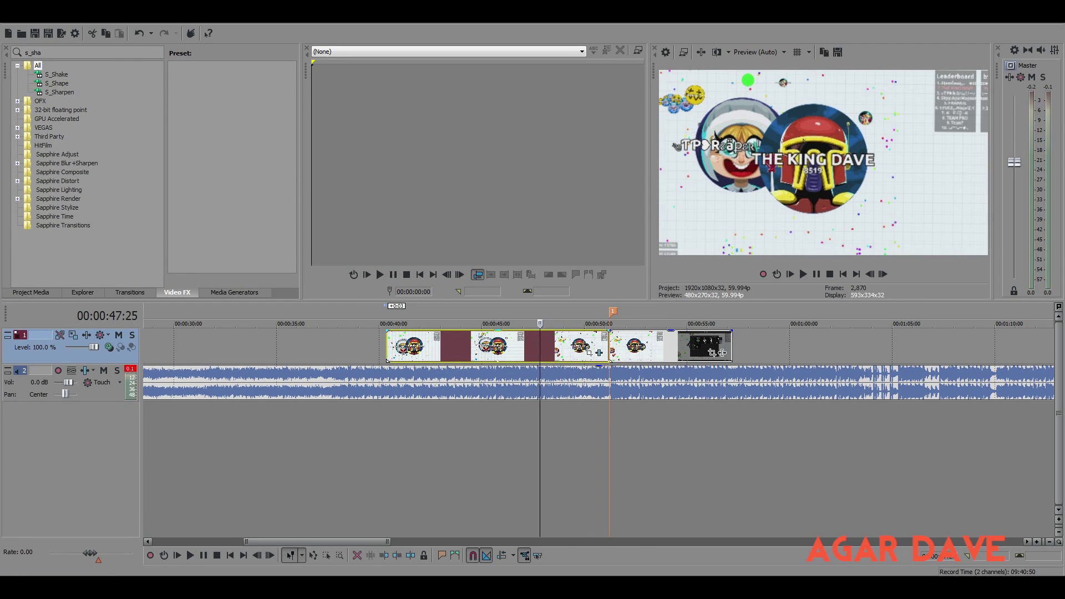
pyautogui.press('space')
pyautogui.press('space')
pyautogui.click(514, 347)
pyautogui.click(803, 275)
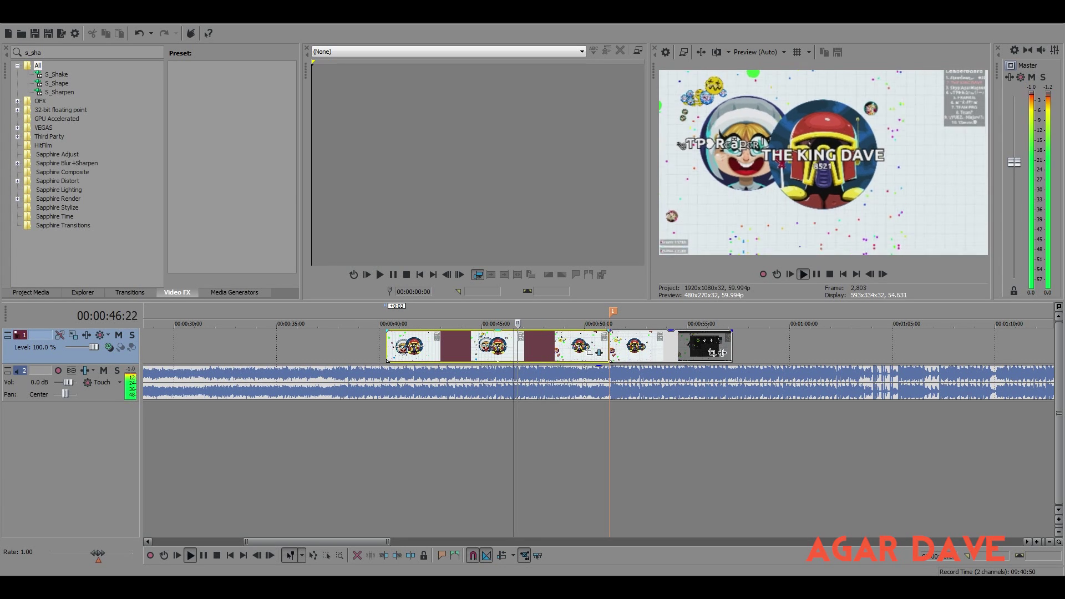
pyautogui.click(816, 274)
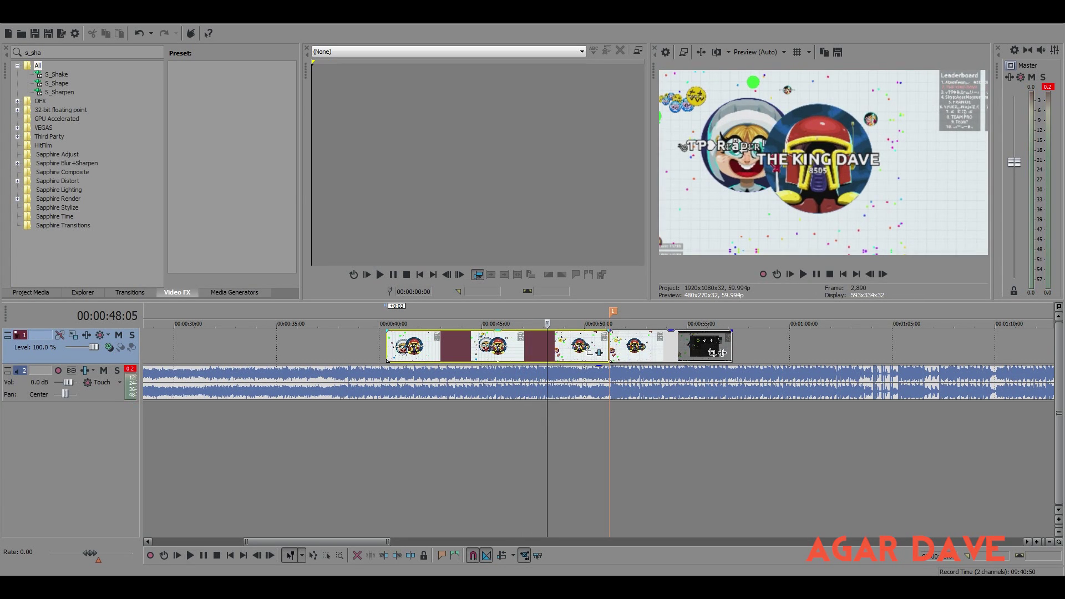
pyautogui.press('m')
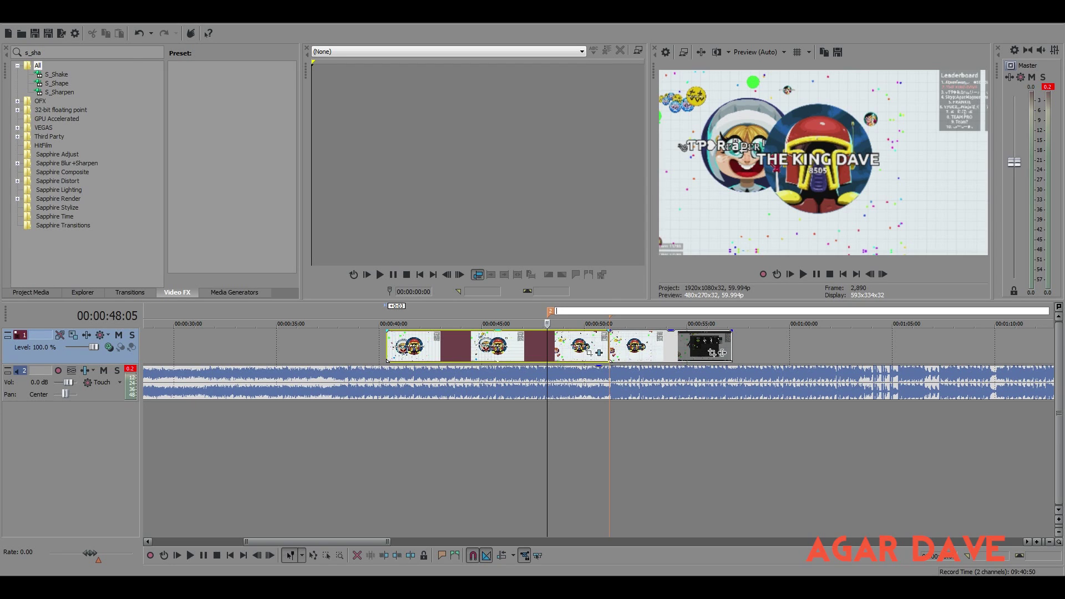
pyautogui.press('Return')
# Check the cue by playback, split the first gameplay clip at 00:00:48:04, and select the piece between the two markers
pyautogui.press('space')
pyautogui.click(546, 347)
pyautogui.press('space')
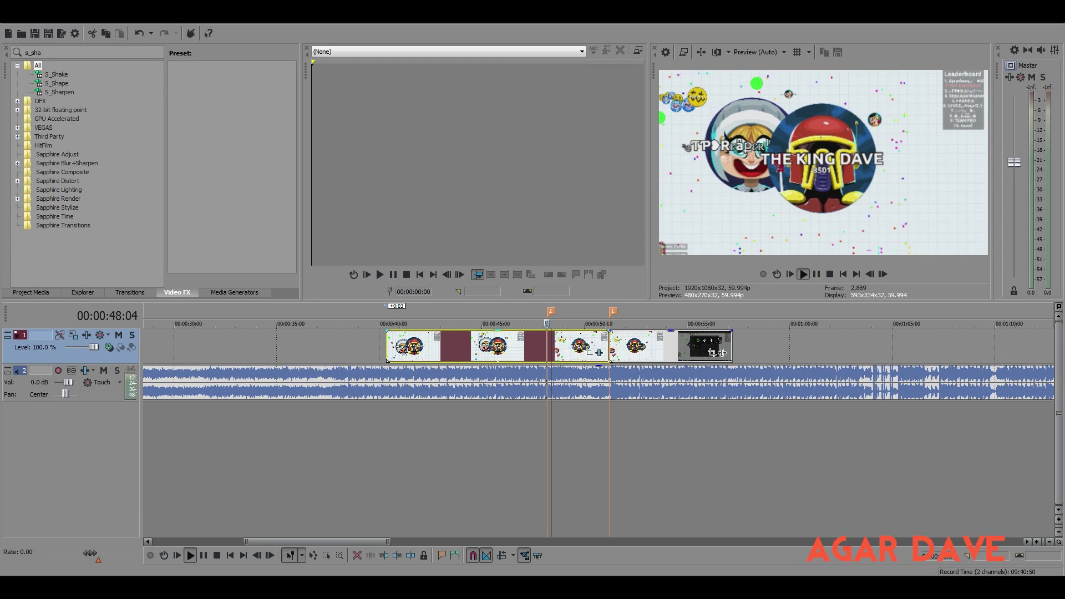
pyautogui.press('space')
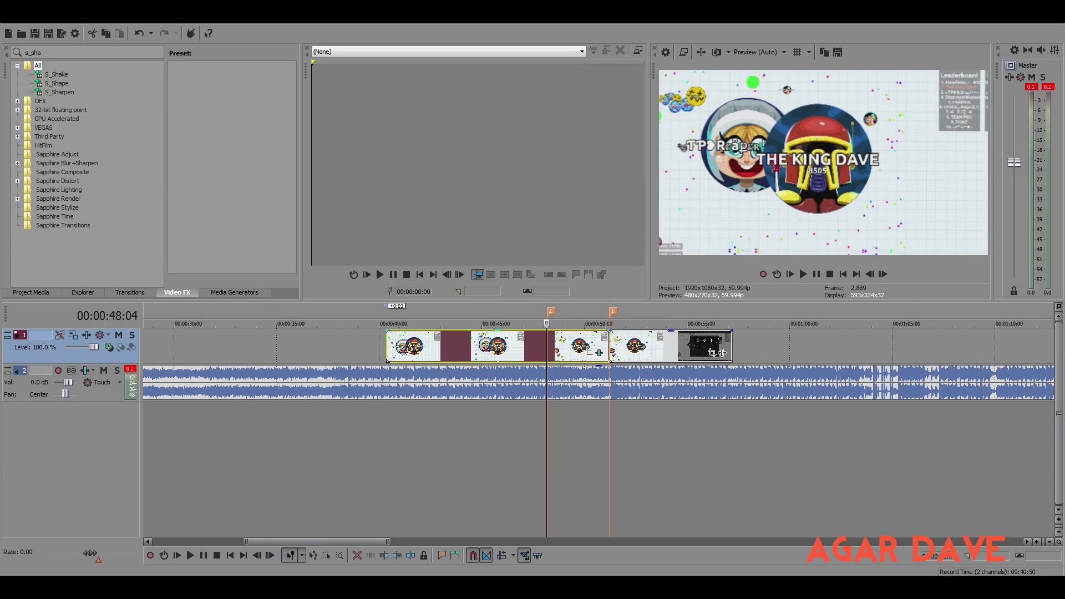
pyautogui.press('s')
pyautogui.click(581, 347)
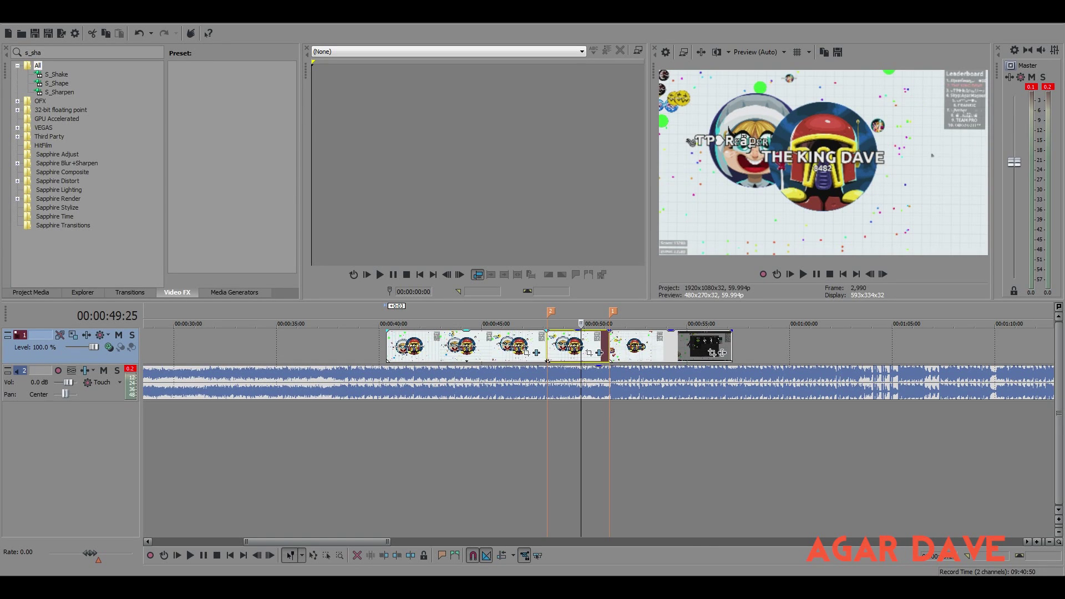
# Search the video effects for "sphe" and apply Spherize to the clip piece between the two markers
pyautogui.click(25, 53)
pyautogui.write('sphe')
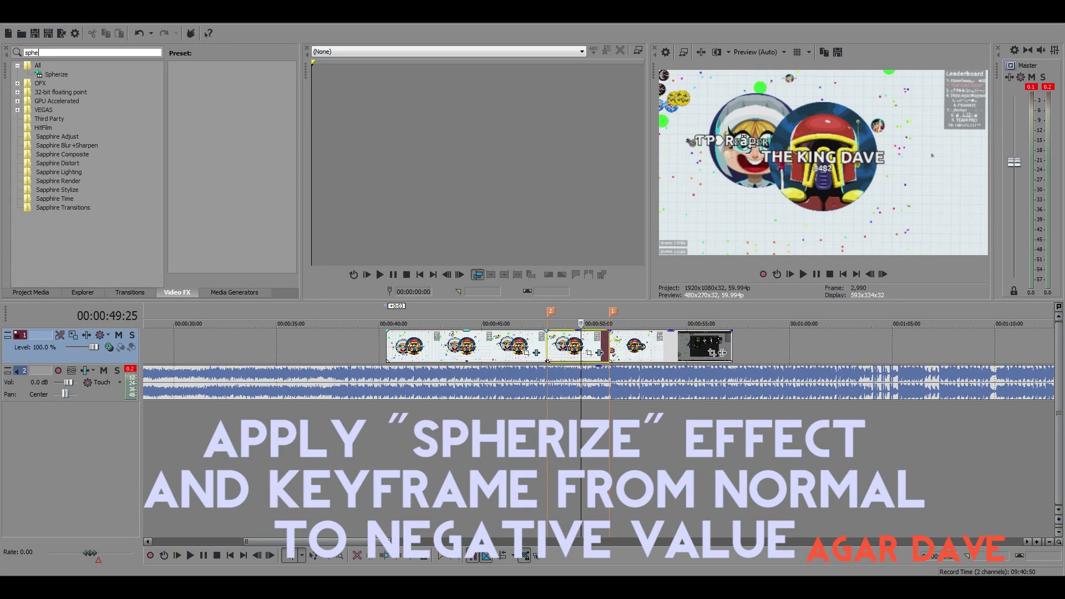
pyautogui.click(38, 65)
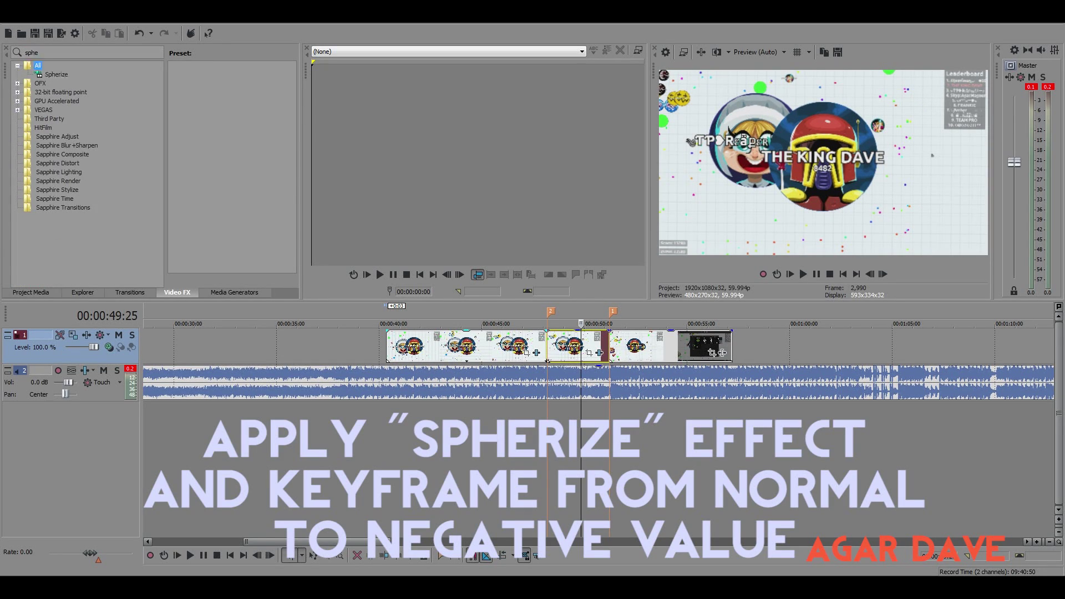
pyautogui.moveTo(56, 74); pyautogui.dragTo(574, 346)
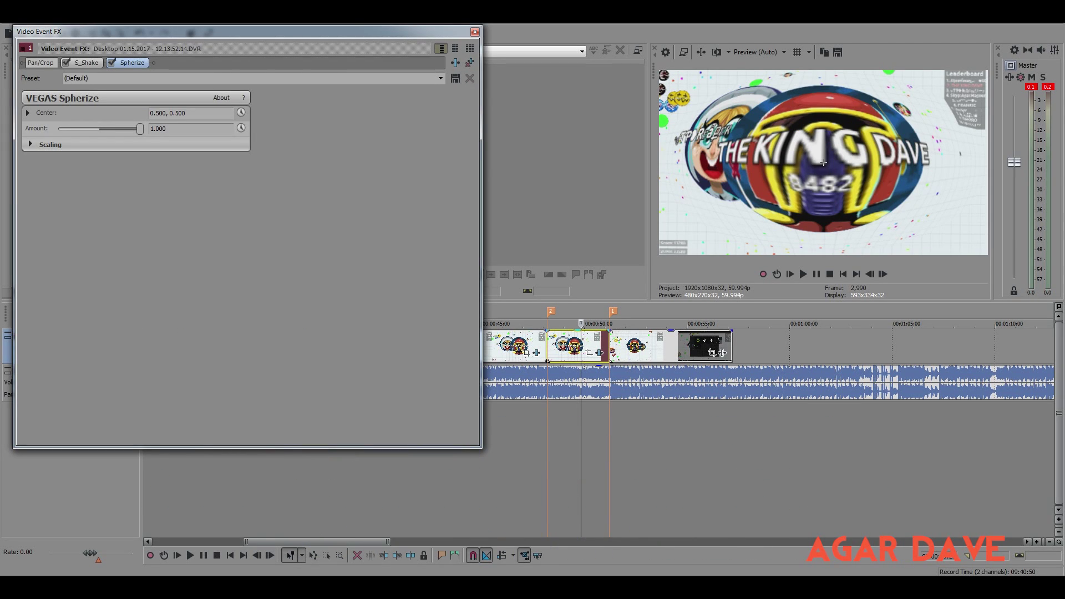
# Enable keyframing for the Spherize Amount and set it to 0 at the start of the clip piece
pyautogui.click(240, 129)
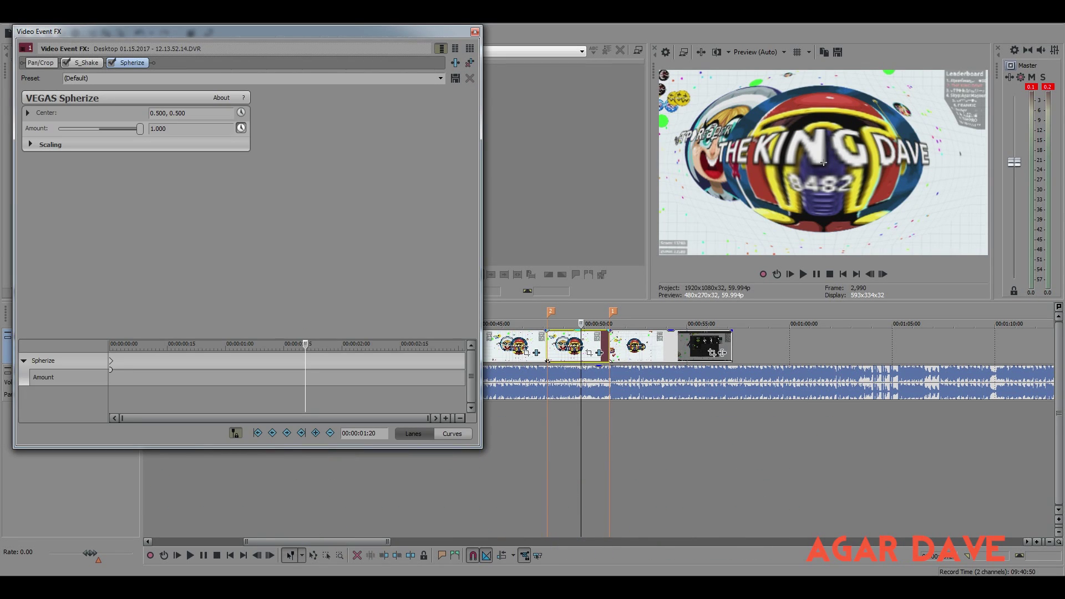
pyautogui.moveTo(306, 394); pyautogui.dragTo(110, 395)
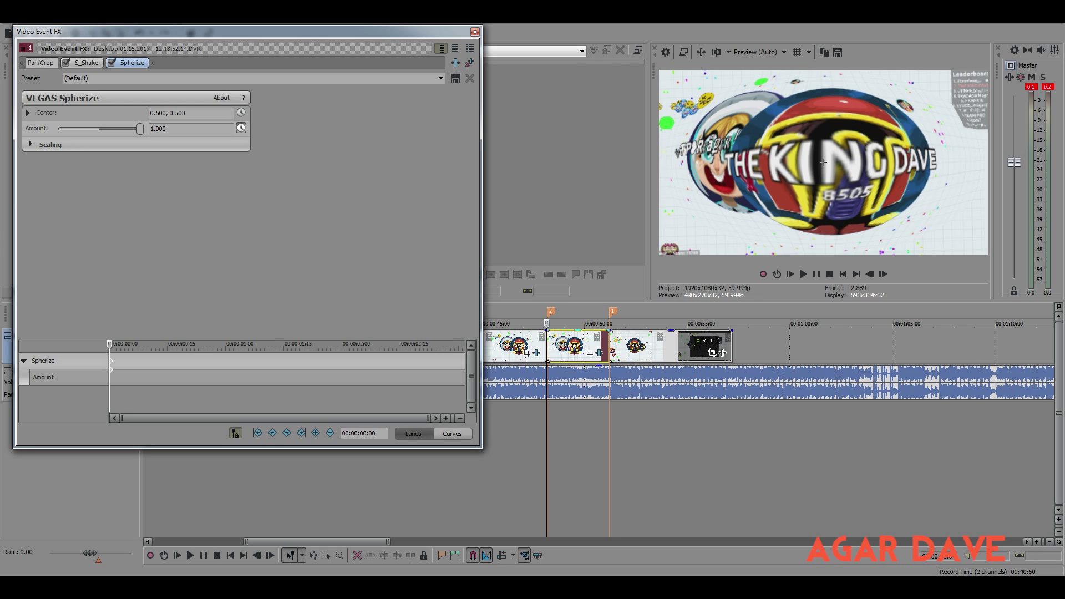
pyautogui.doubleClick(159, 128)
pyautogui.write('0')
pyautogui.press('Return')
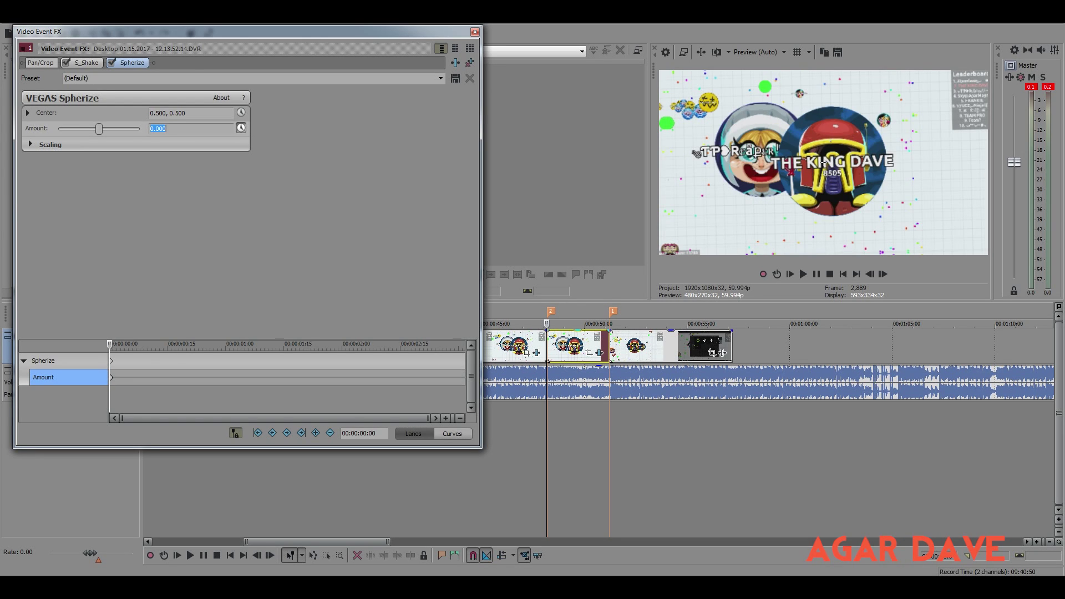
# Keyframe the Spherize Amount to -1.000 at 00:00:02:26 near the end of the piece, close the settings, and play across the drop
pyautogui.press('space')
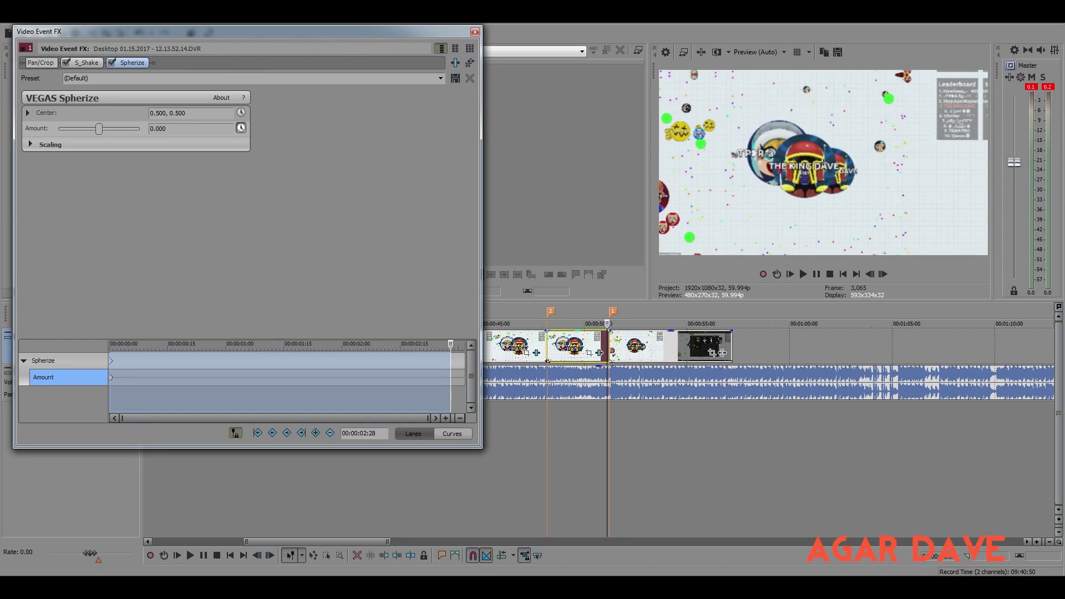
pyautogui.press('Right')
pyautogui.press('Right')
pyautogui.press('Left')
pyautogui.press('Left')
pyautogui.press('Left')
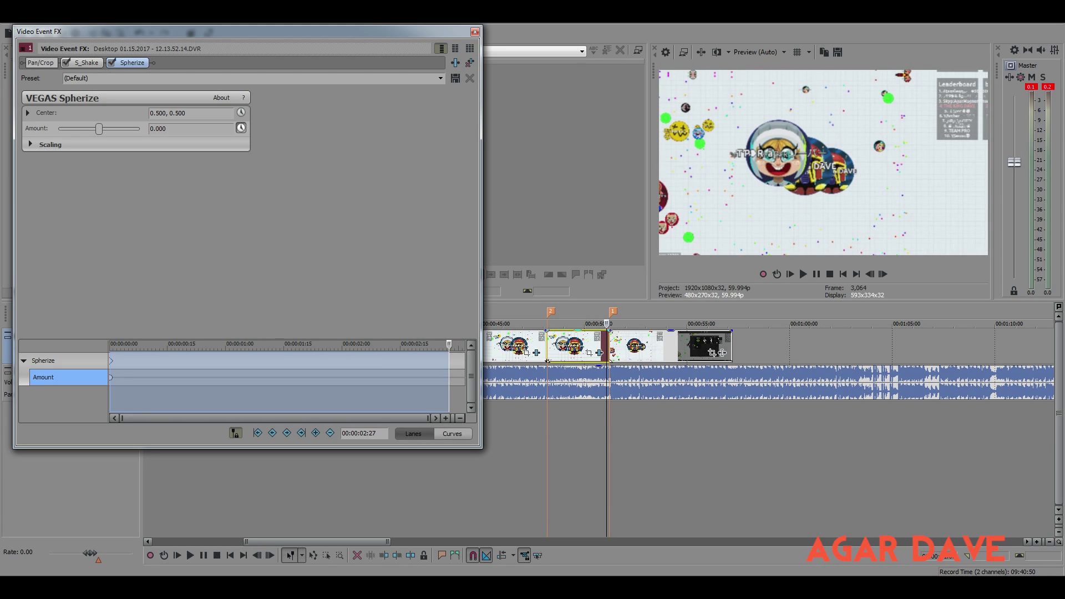
pyautogui.press('Left')
pyautogui.press('Left')
pyautogui.press('Left')
pyautogui.press('Left')
pyautogui.press('Left')
pyautogui.press('Right')
pyautogui.press('Right')
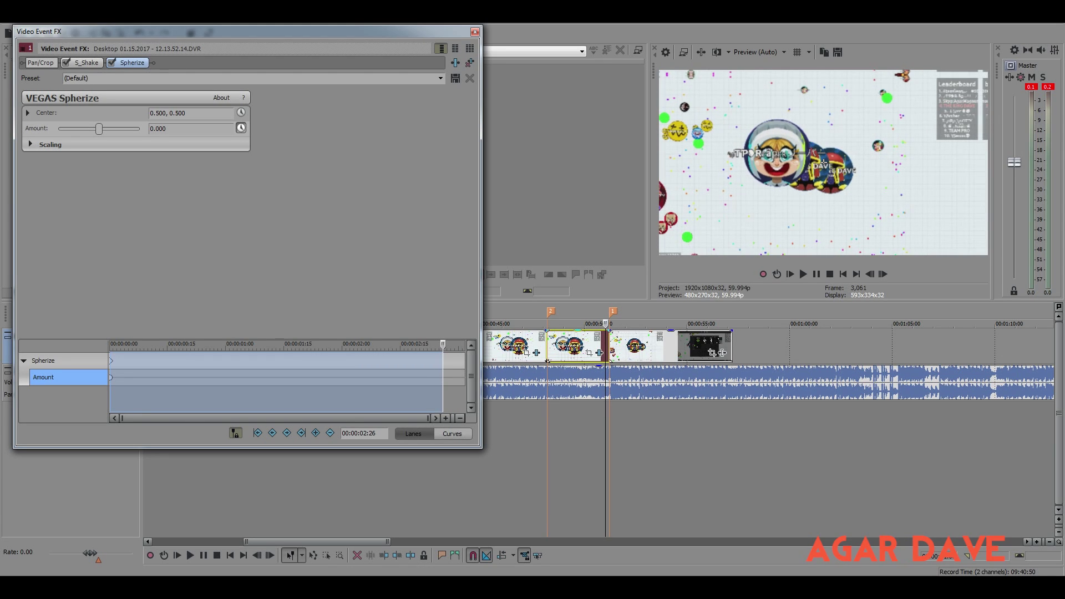
pyautogui.moveTo(98, 128); pyautogui.dragTo(58, 129)
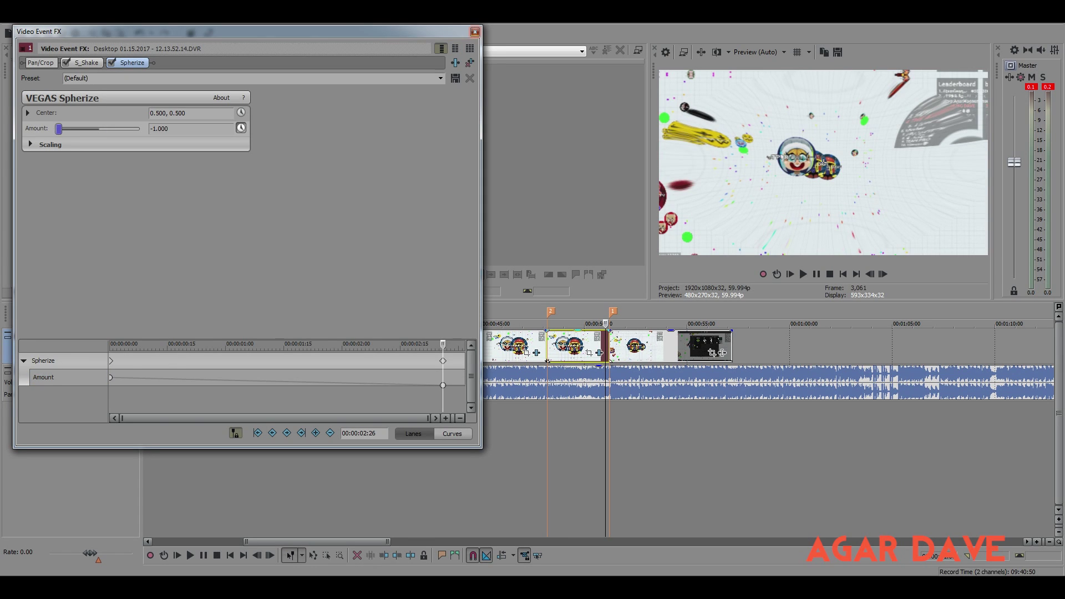
pyautogui.click(474, 32)
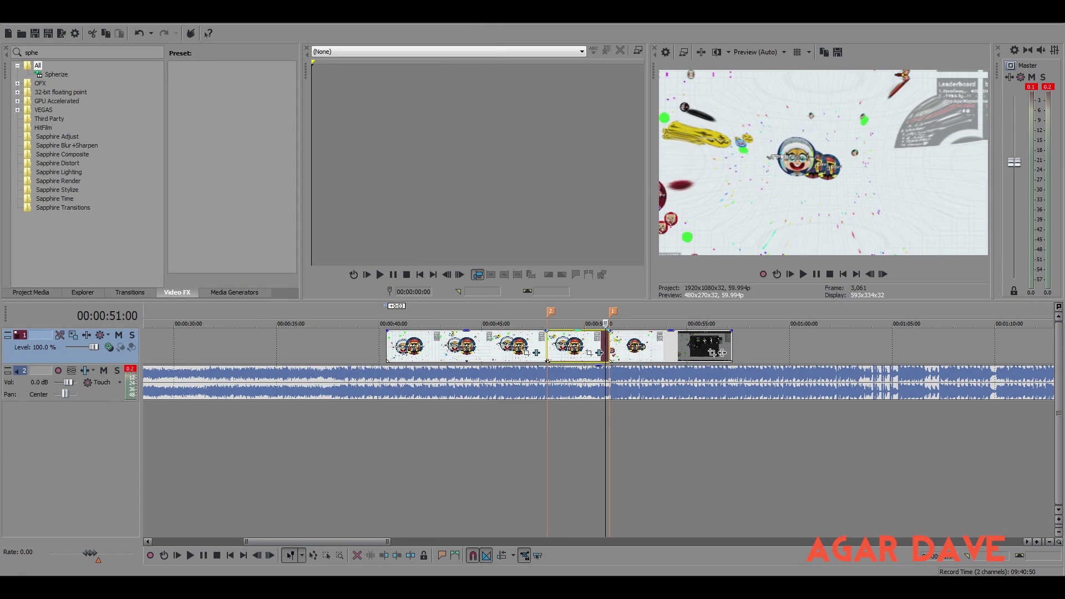
pyautogui.press('space')
pyautogui.press('Return')
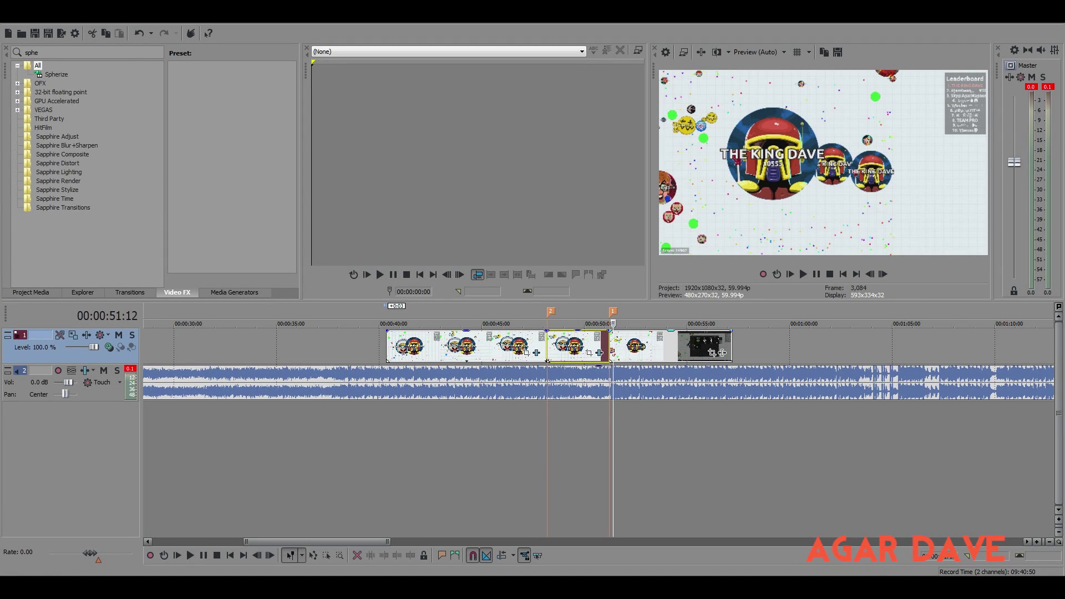
# Play past the drop and trim the end of the last gameplay clip to 00:00:53:09
pyautogui.click(643, 347)
pyautogui.press('space')
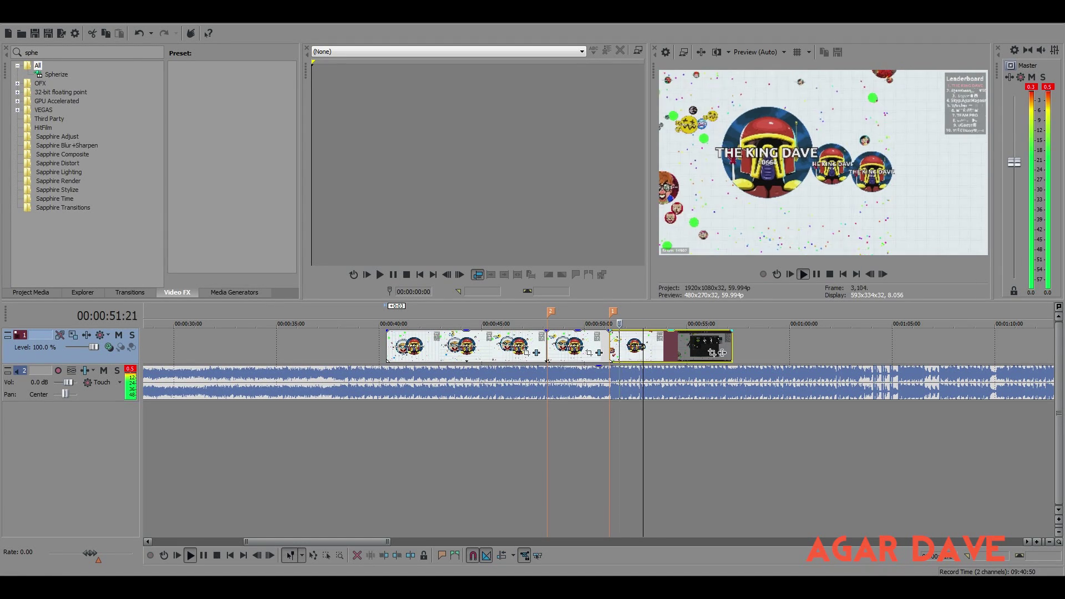
pyautogui.press('space')
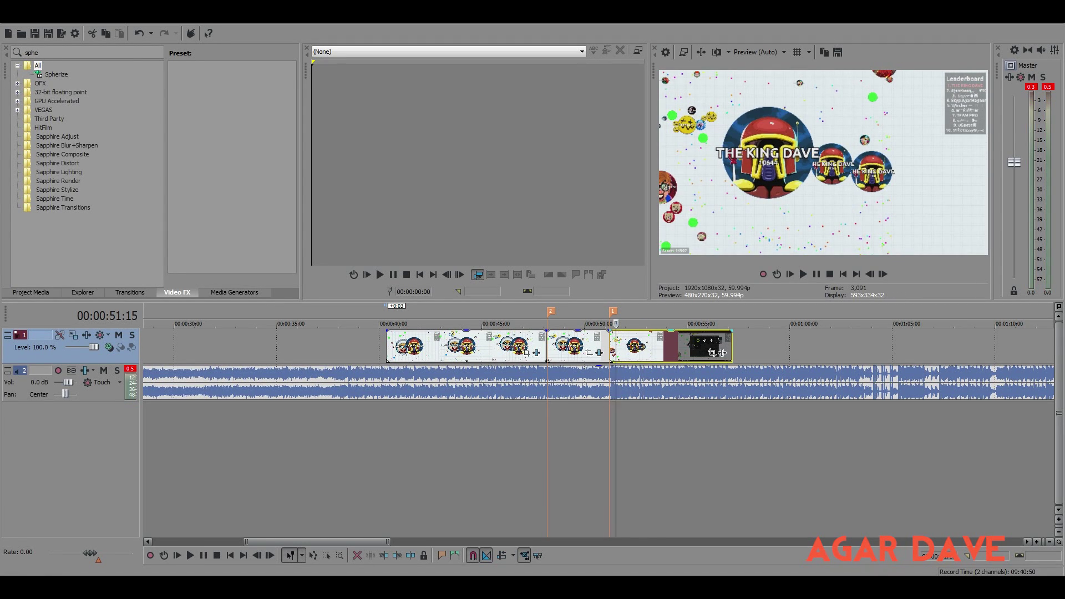
pyautogui.press('space')
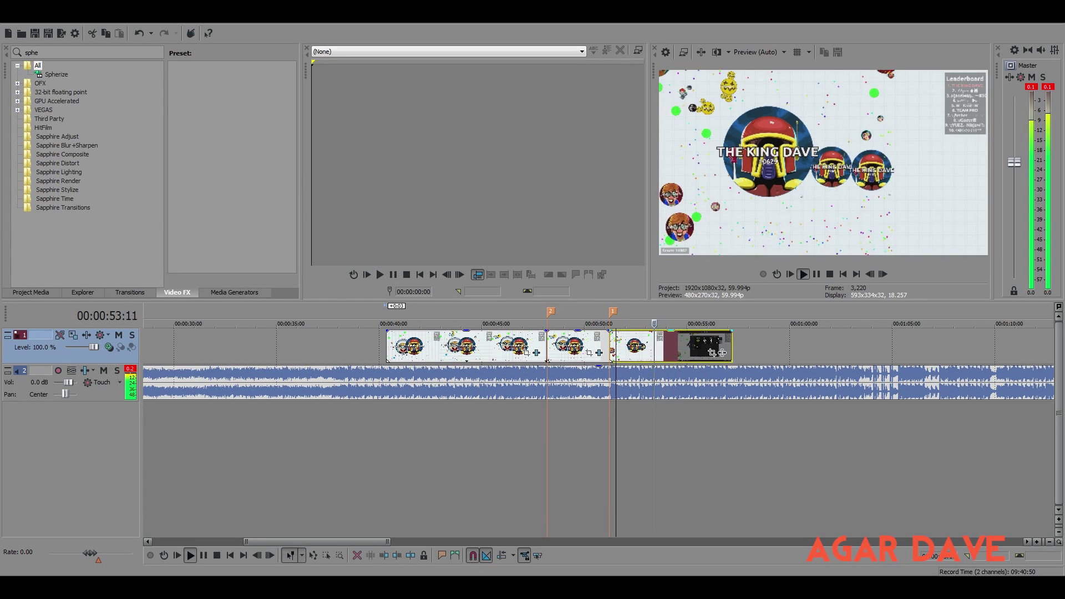
pyautogui.press('Return')
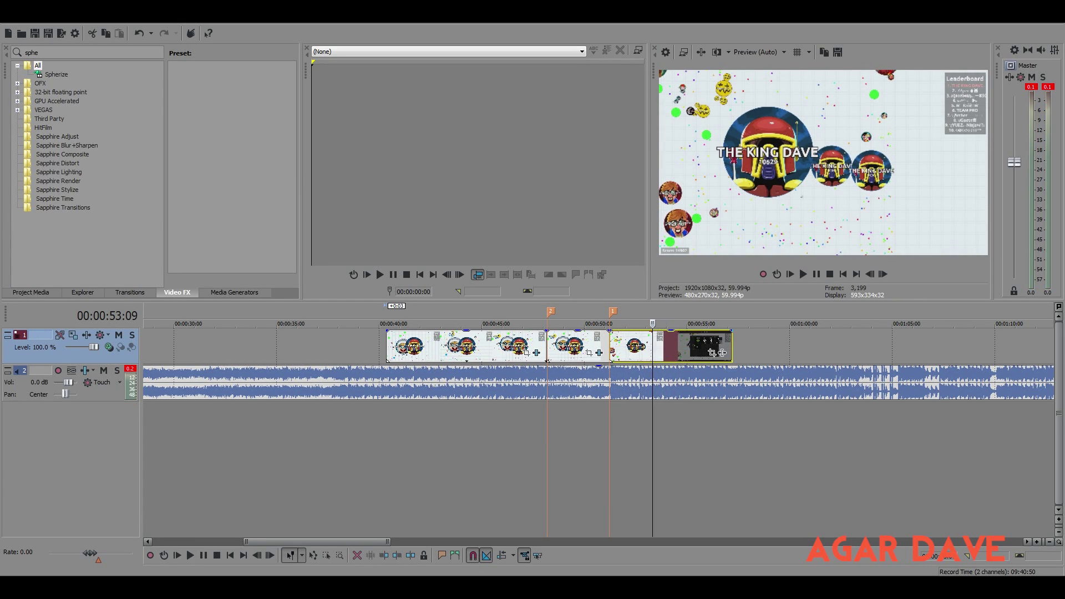
pyautogui.moveTo(732, 347); pyautogui.dragTo(653, 346)
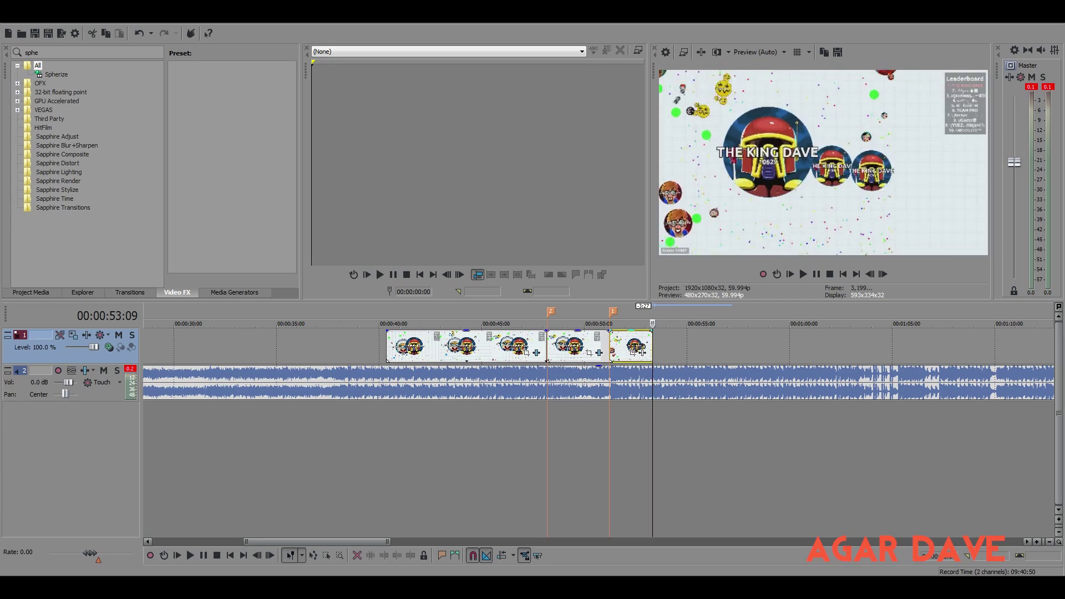
pyautogui.click(642, 353)
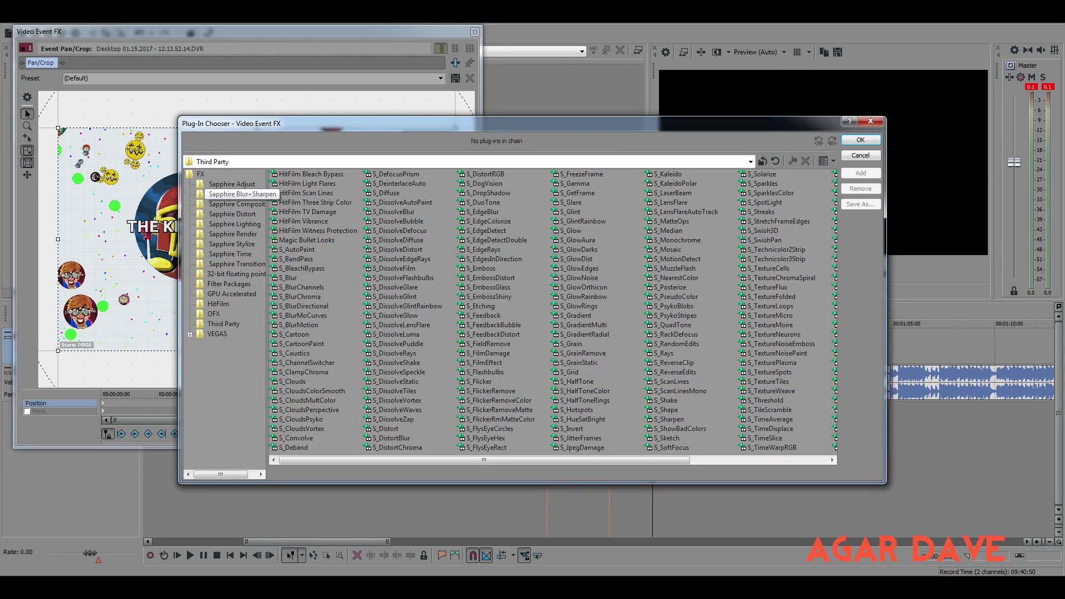
pyautogui.click(870, 121)
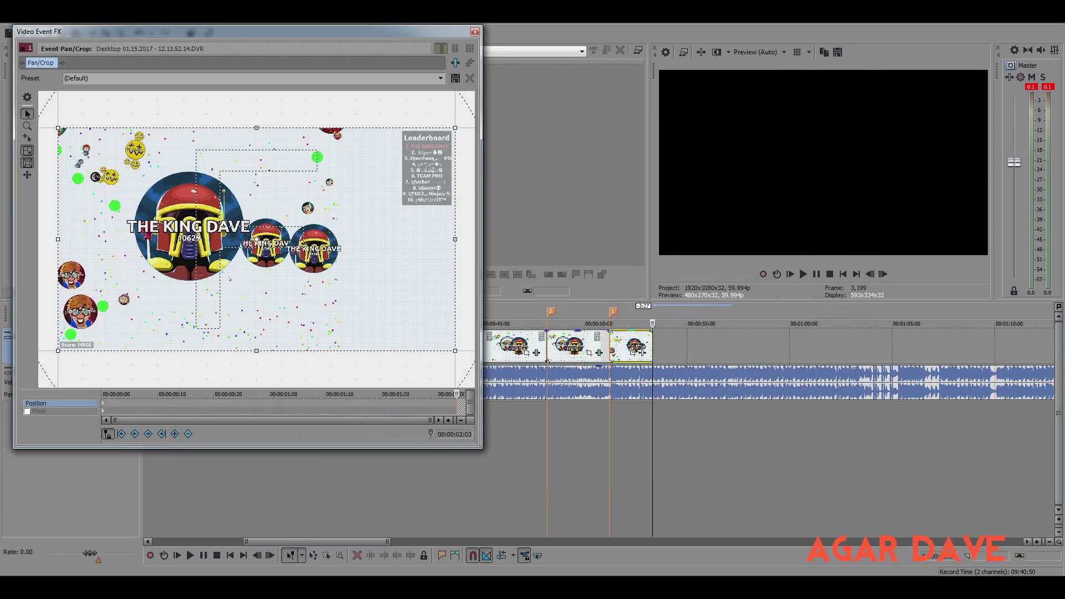
pyautogui.click(623, 345)
pyautogui.click(474, 31)
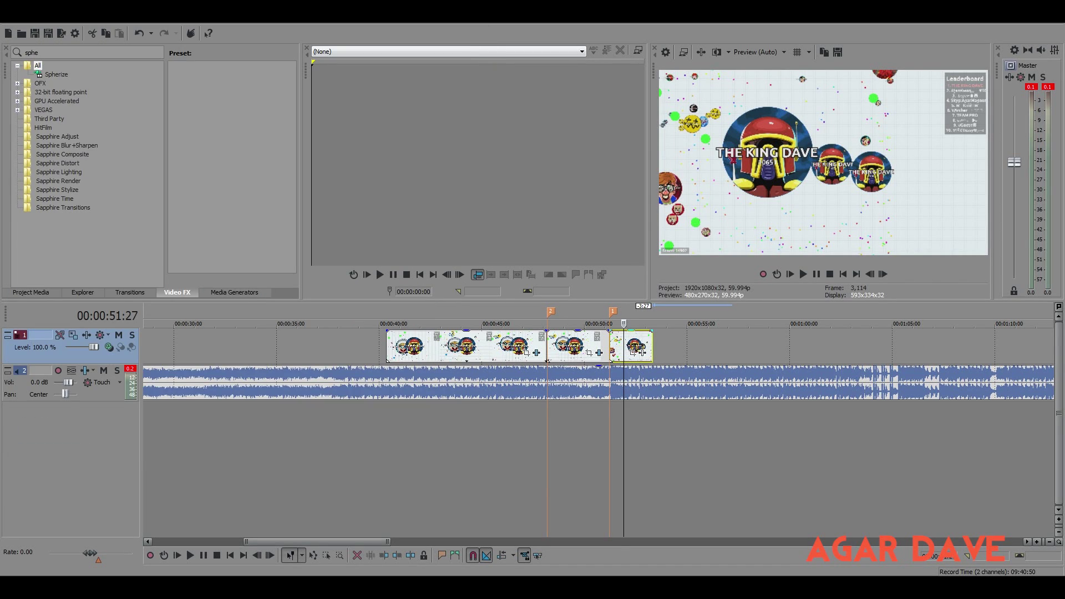
# Apply Spherize to the popsplit clip after marker 1 and keyframe its Amount to 0 at the clip's start
pyautogui.doubleClick(25, 52)
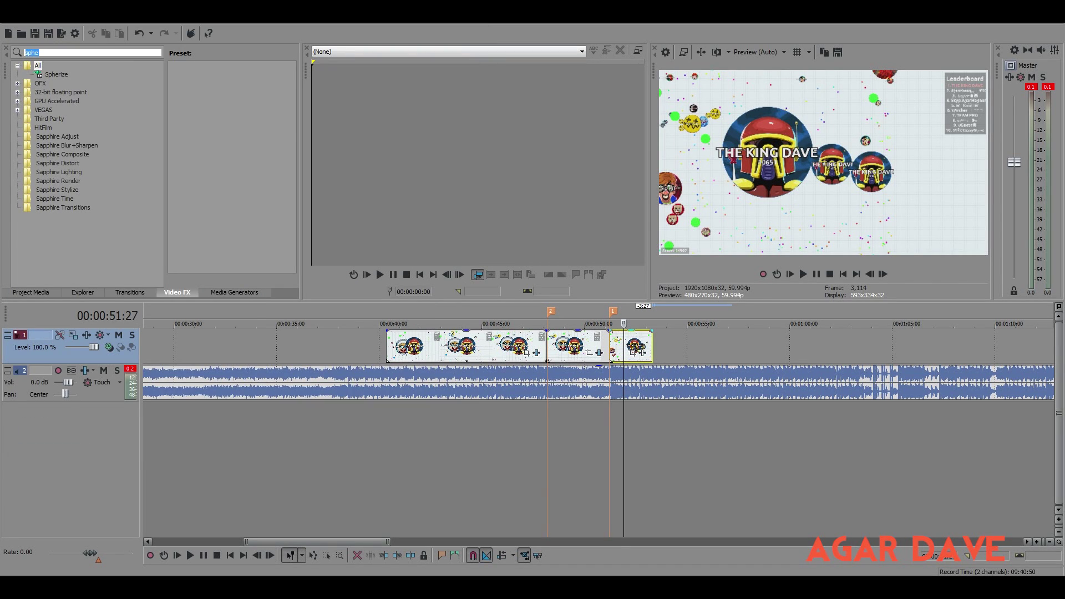
pyautogui.moveTo(56, 74); pyautogui.dragTo(631, 345)
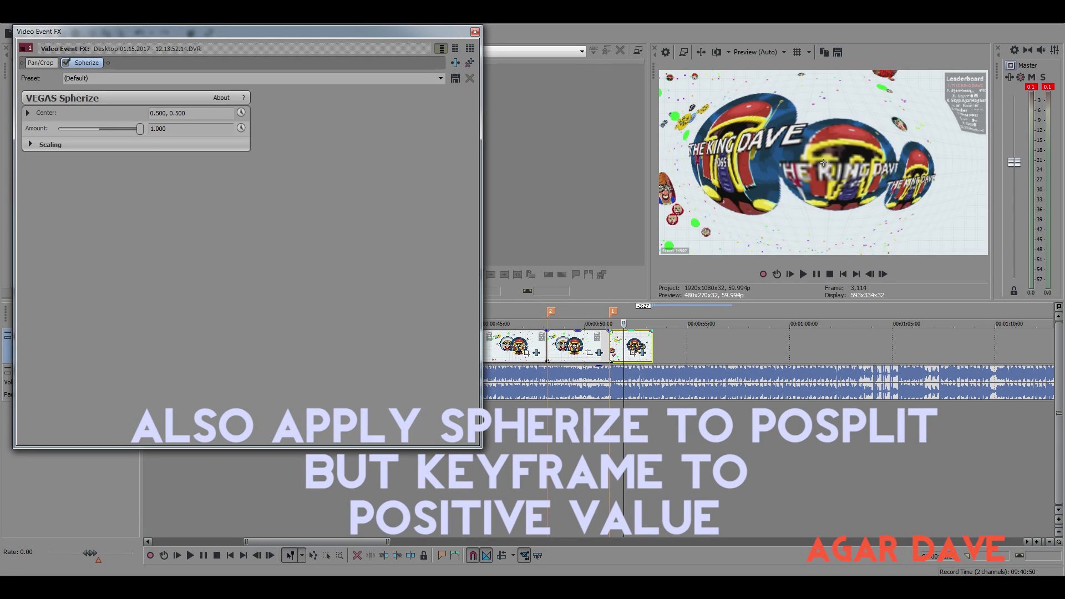
pyautogui.click(241, 128)
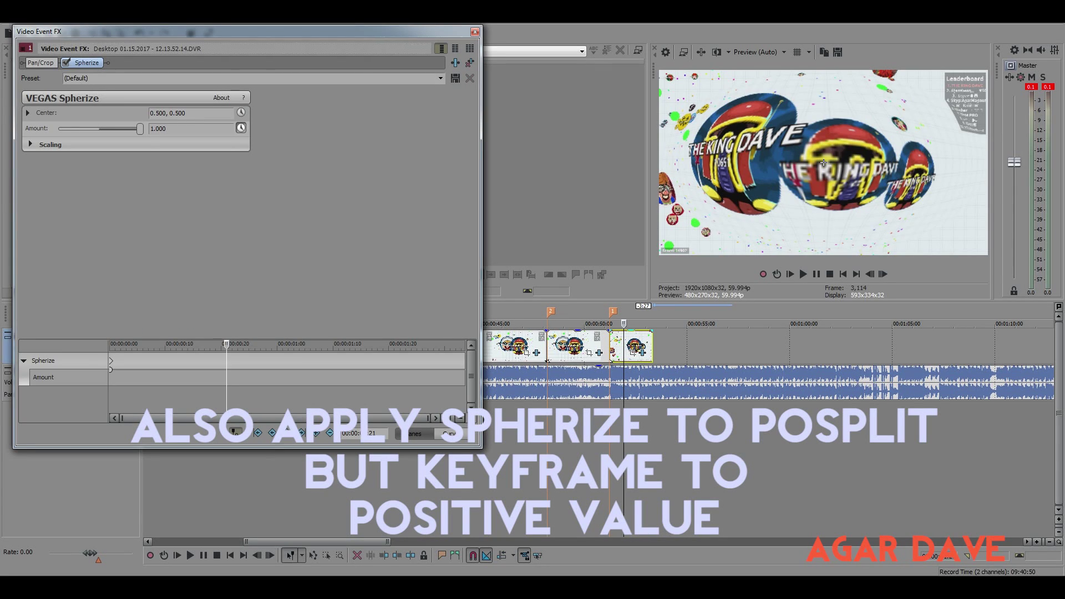
pyautogui.moveTo(226, 388); pyautogui.dragTo(109, 389)
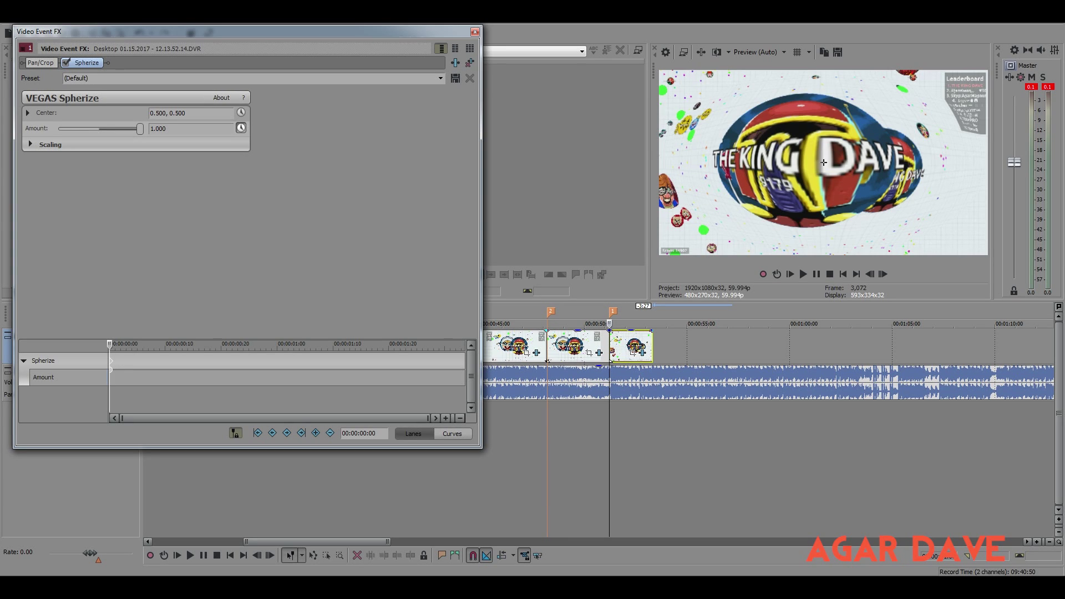
pyautogui.click(159, 129)
pyautogui.press('Return')
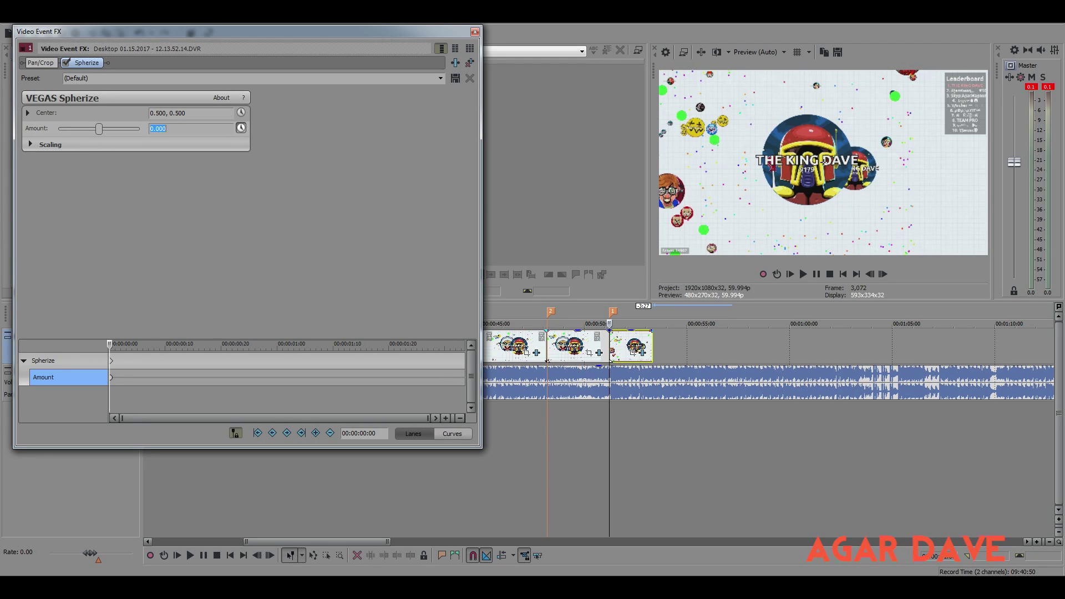
# Keyframe the Spherize Amount to 0.592 at 00:00:00:06 and move the effect's Center to 0.427, 0.512 over the largest cell
pyautogui.press('space')
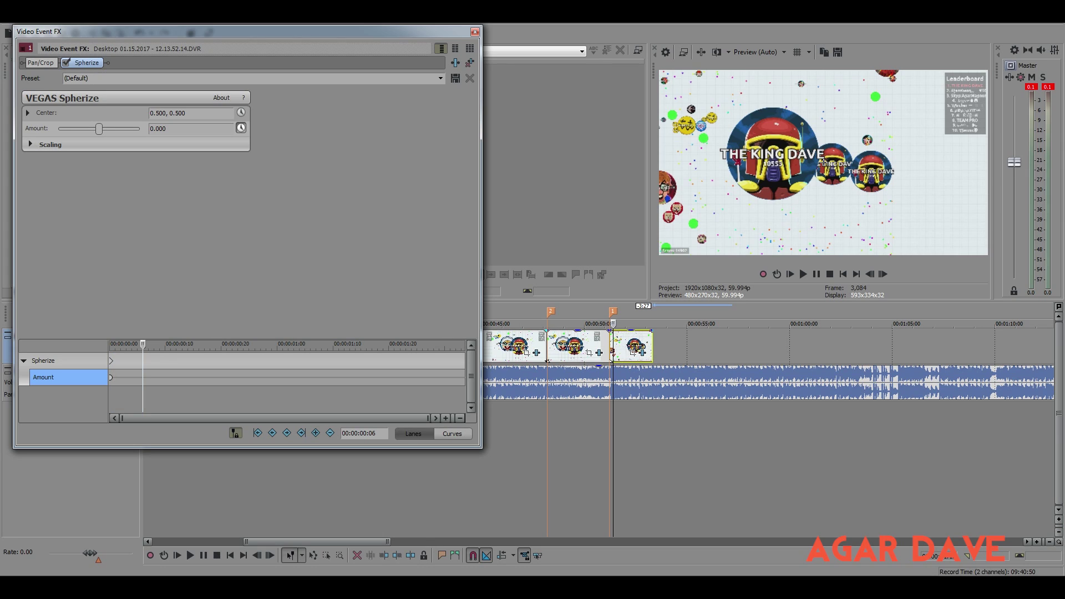
pyautogui.moveTo(99, 129); pyautogui.dragTo(123, 129)
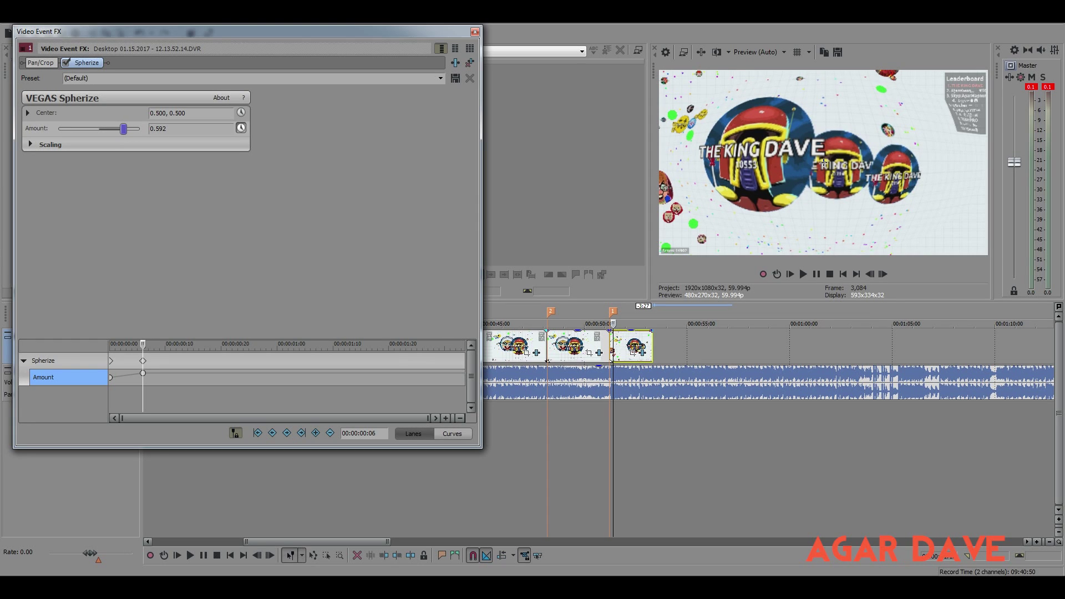
pyautogui.moveTo(823, 161); pyautogui.dragTo(798, 161)
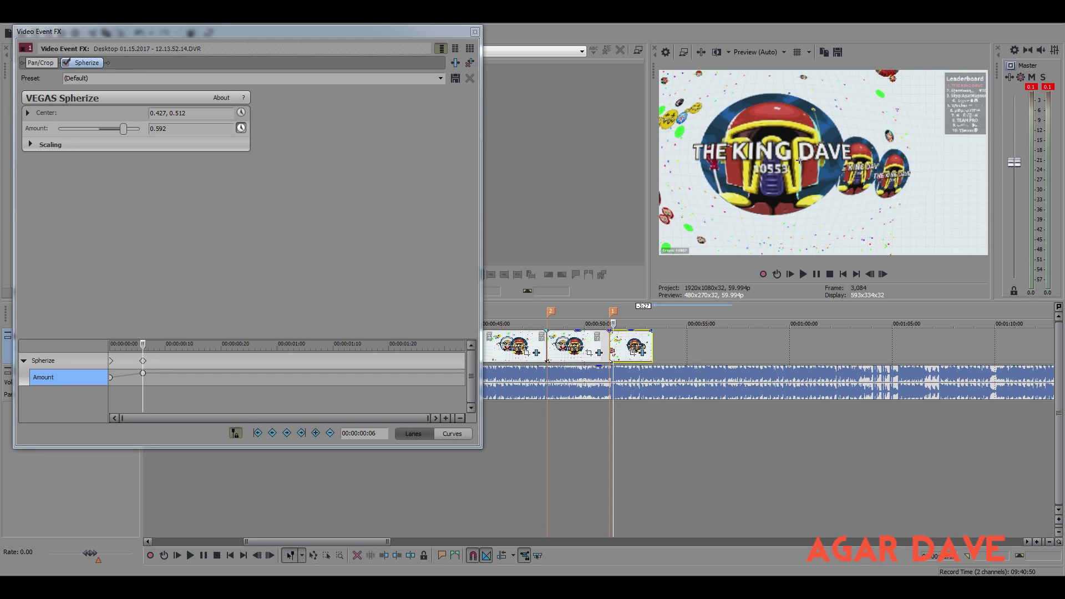
# Turn off Proportional scaling for Spherize, set Horizontal to 0.639, and raise the Amount at the current keyframe to 0.619
pyautogui.click(30, 144)
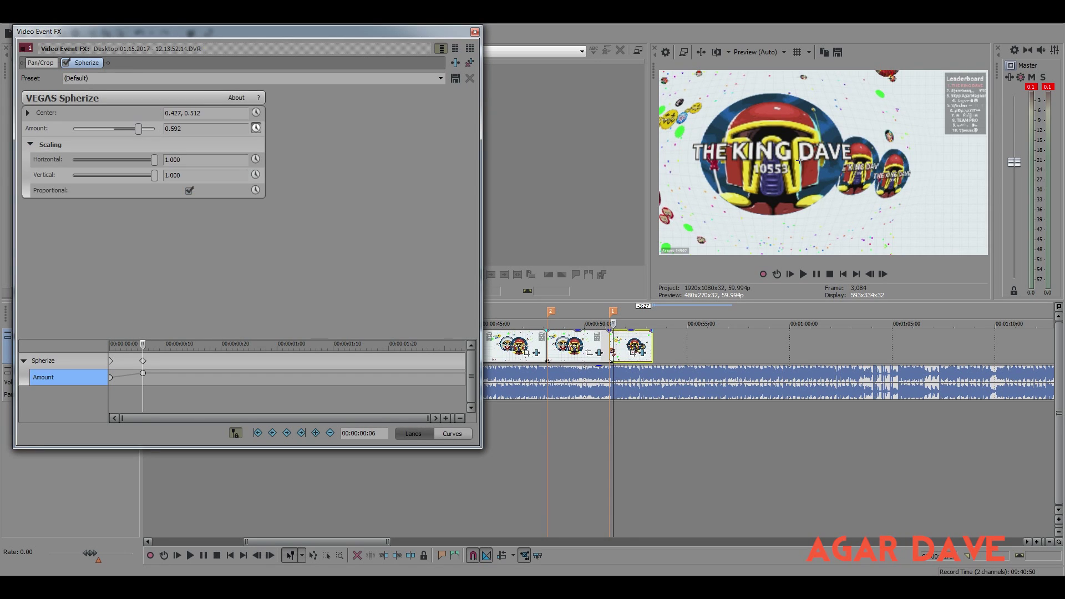
pyautogui.click(189, 191)
pyautogui.moveTo(155, 160); pyautogui.dragTo(125, 160)
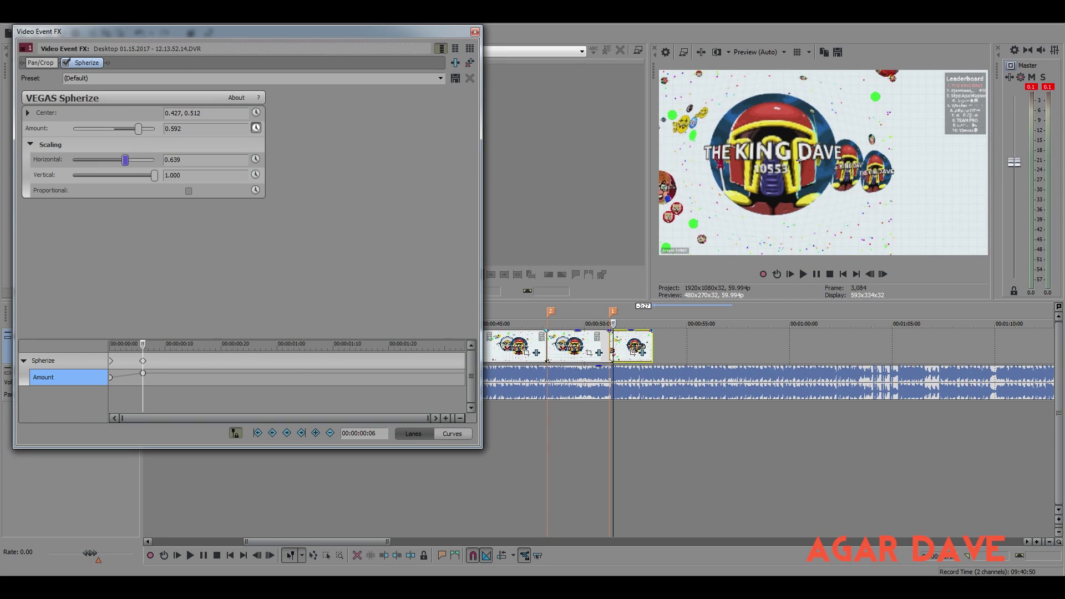
pyautogui.moveTo(137, 129); pyautogui.dragTo(140, 129)
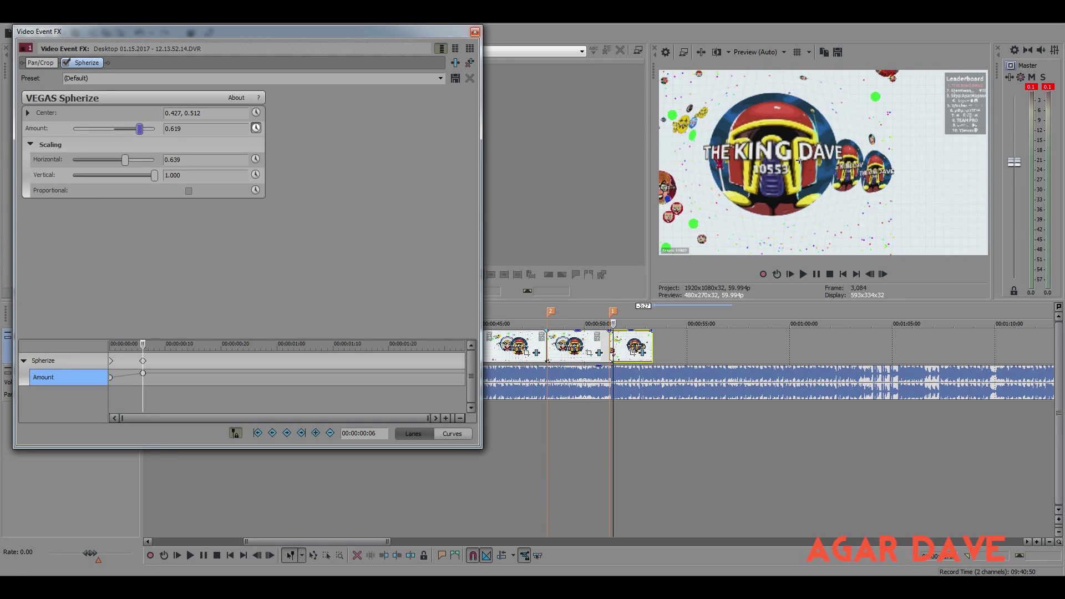
# Keyframe the Spherize Amount to 0 at 00:00:02:03 near the clip's end and close the effect settings
pyautogui.press('space')
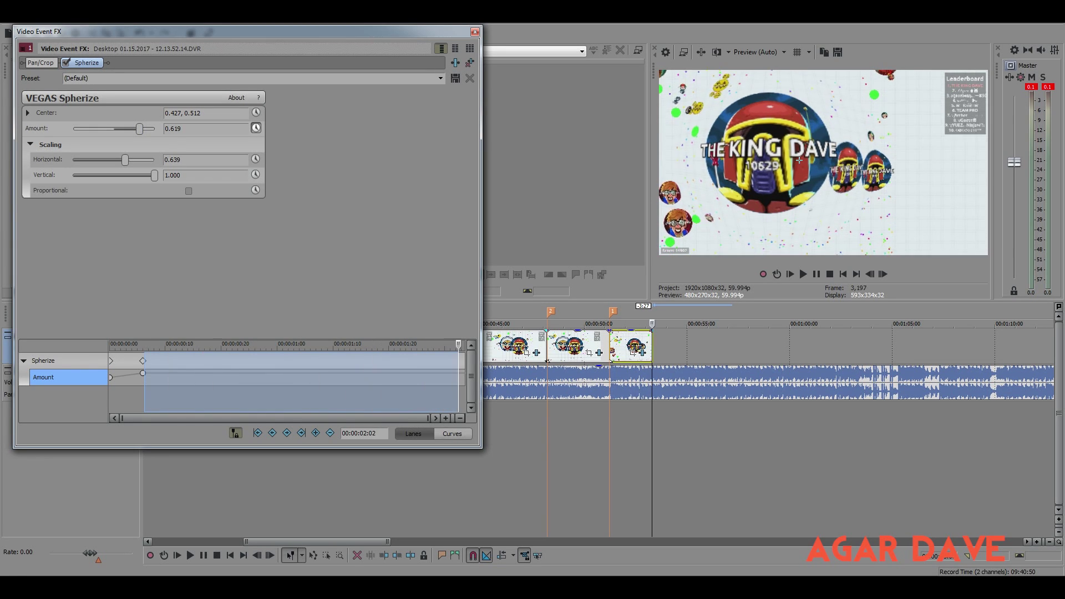
pyautogui.moveTo(464, 394); pyautogui.dragTo(461, 393)
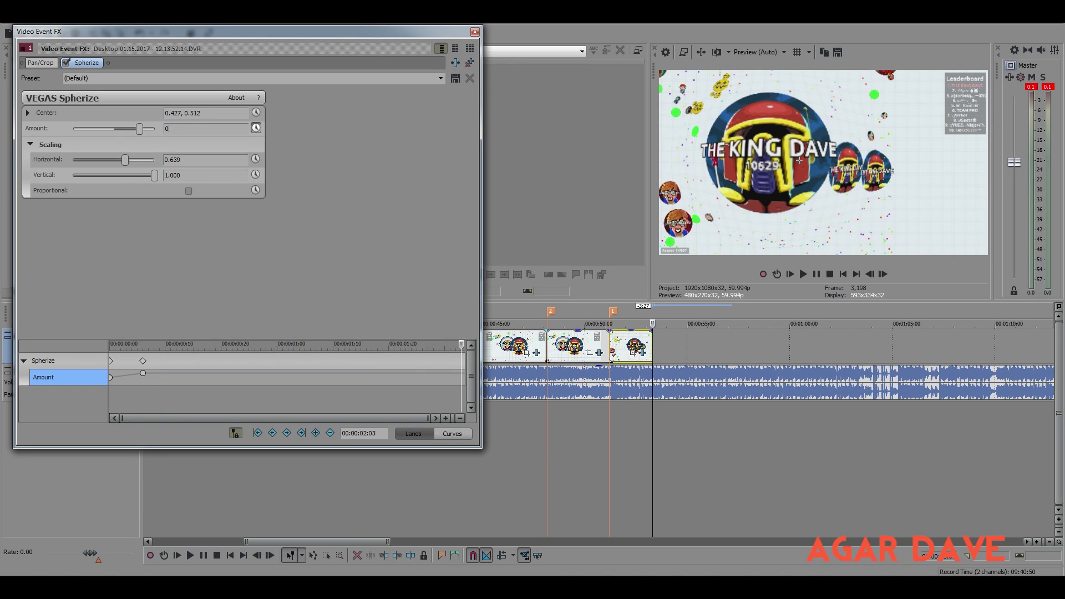
pyautogui.press('Return')
pyautogui.click(475, 32)
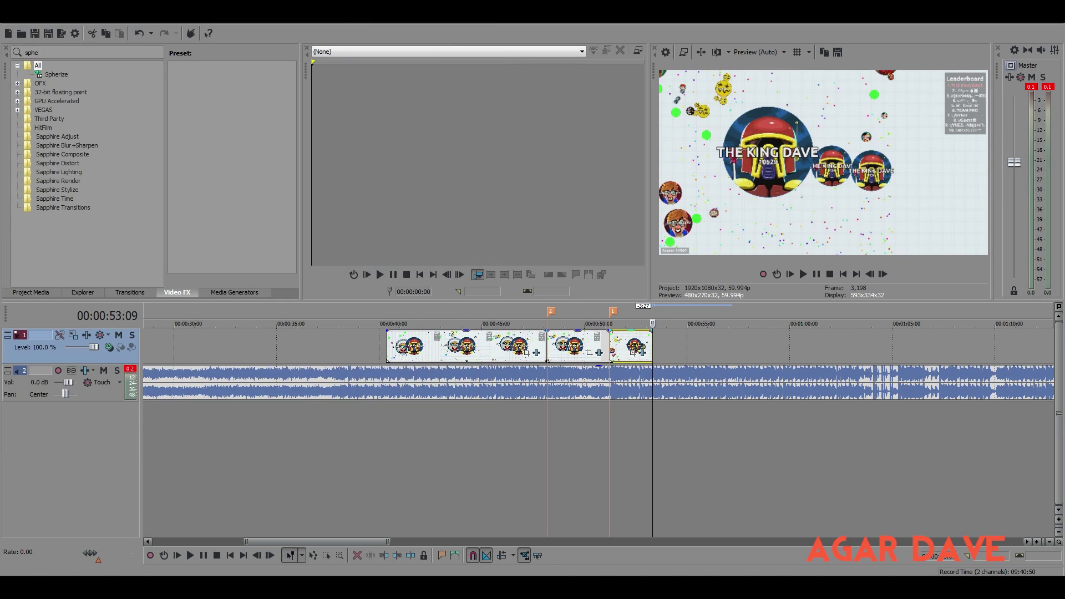
# Play the popsplit clip from its start to find a new end point and extend its end to 00:00:54:11
pyautogui.click(611, 347)
pyautogui.press('space')
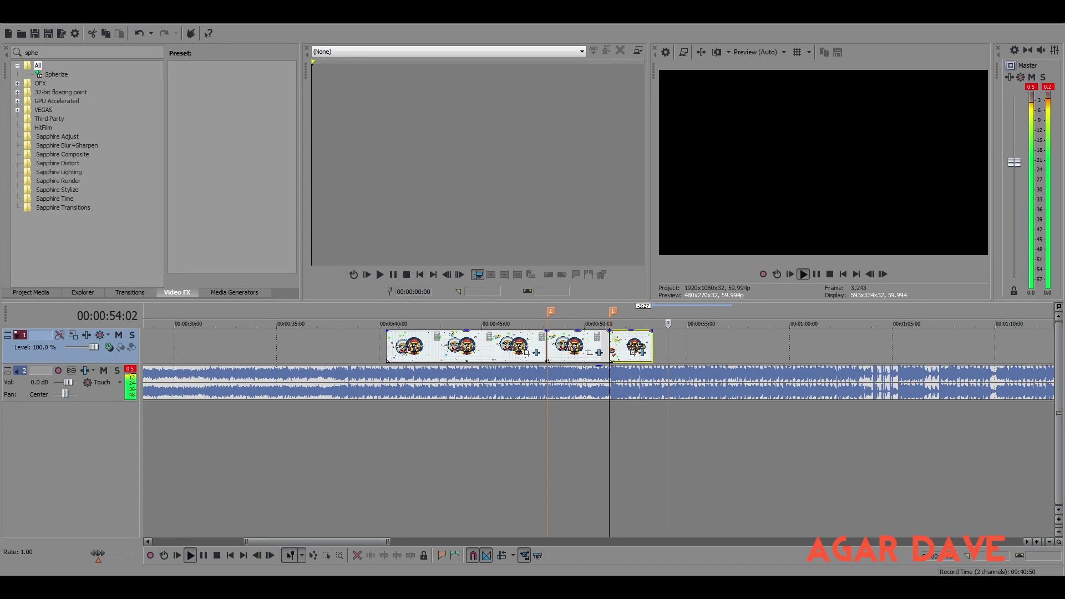
pyautogui.press('space')
pyautogui.press('space')
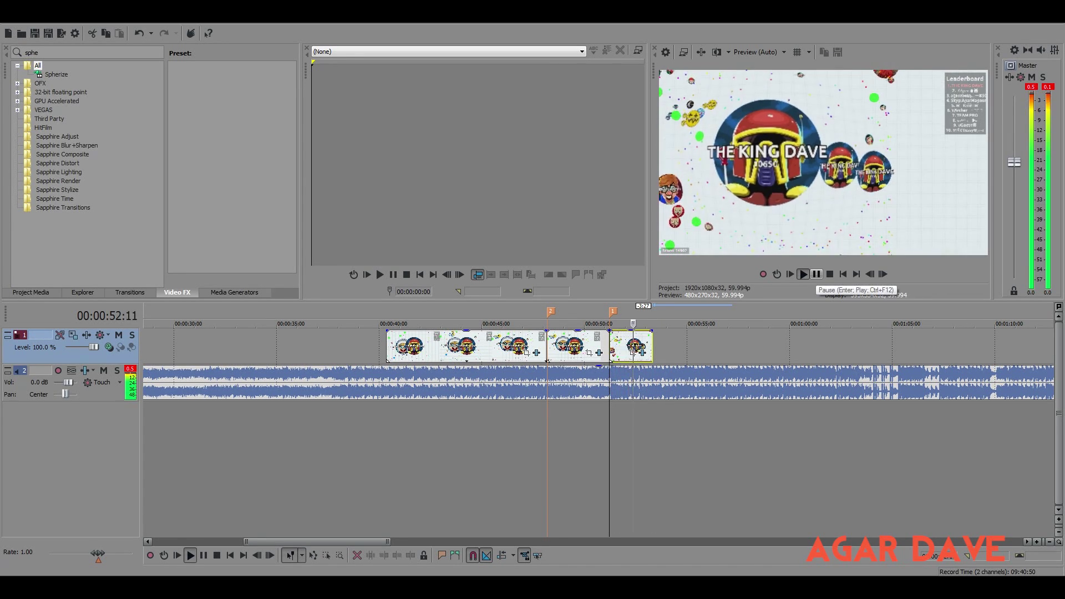
pyautogui.click(816, 274)
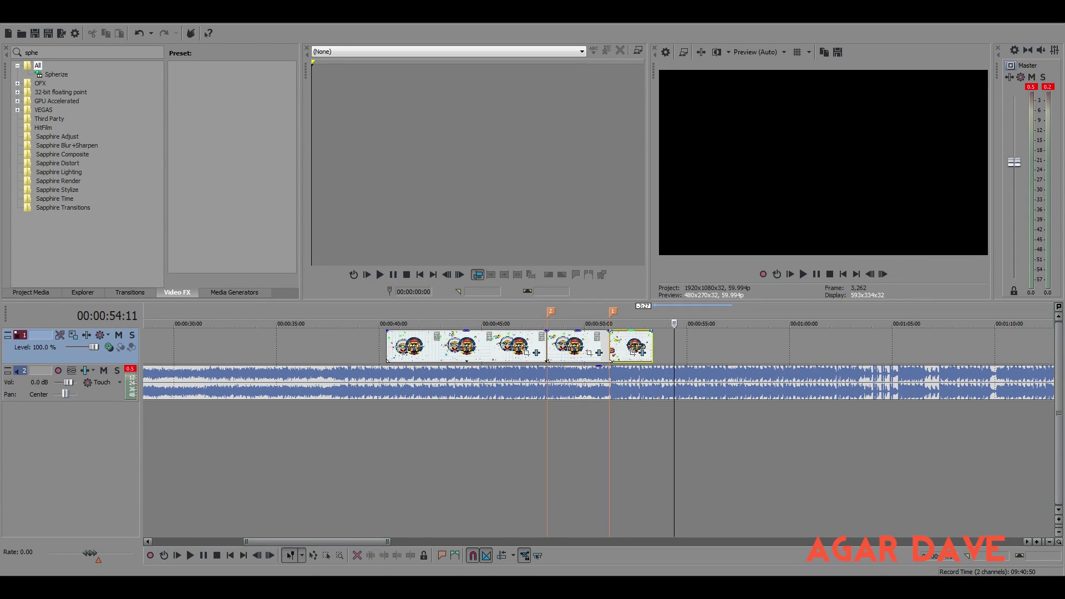
pyautogui.moveTo(652, 346); pyautogui.dragTo(674, 347)
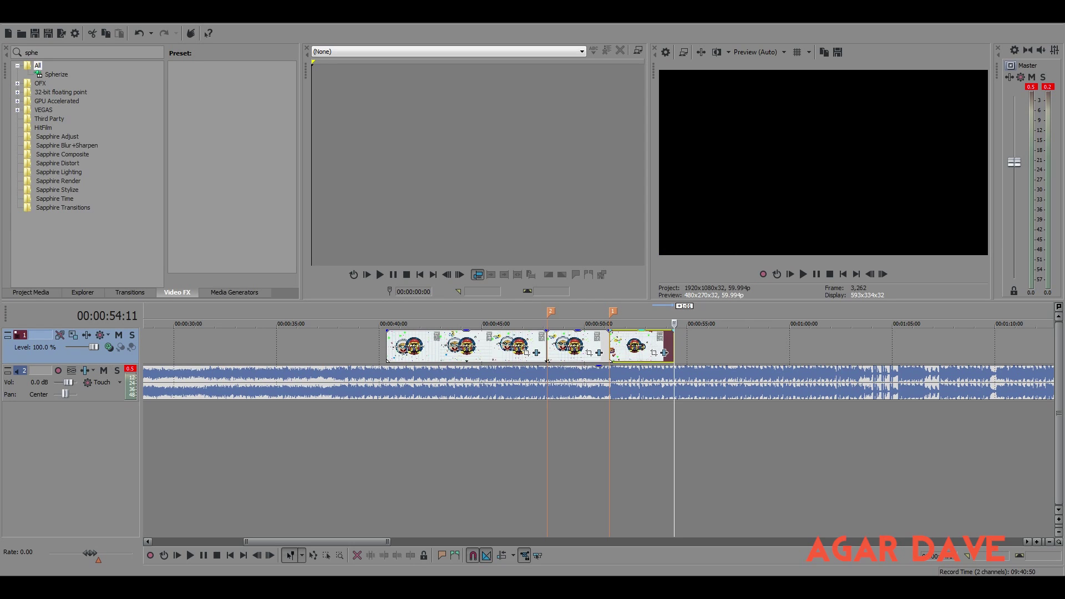
# Replay the popsplit clip from marker 1 several times to check the Spherize animation against the music
pyautogui.press('1')
pyautogui.press('space')
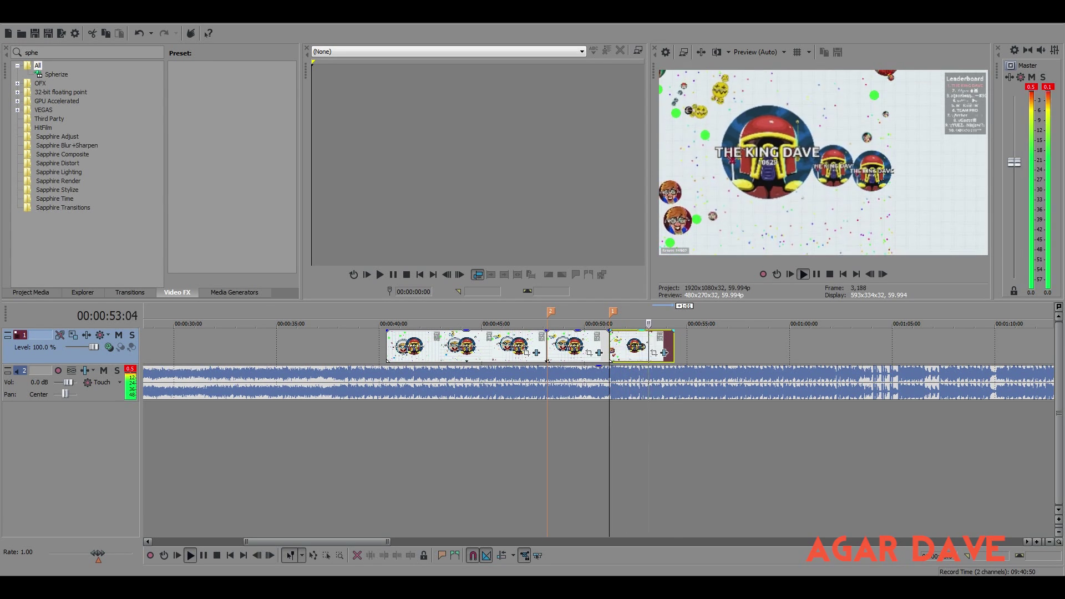
pyautogui.press('space')
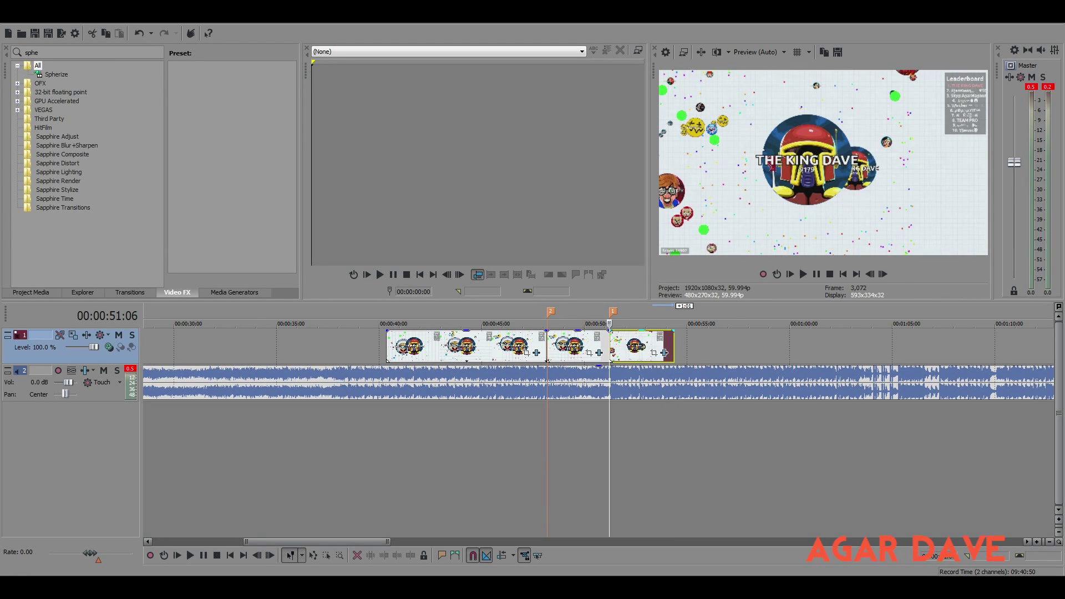
pyautogui.press('space')
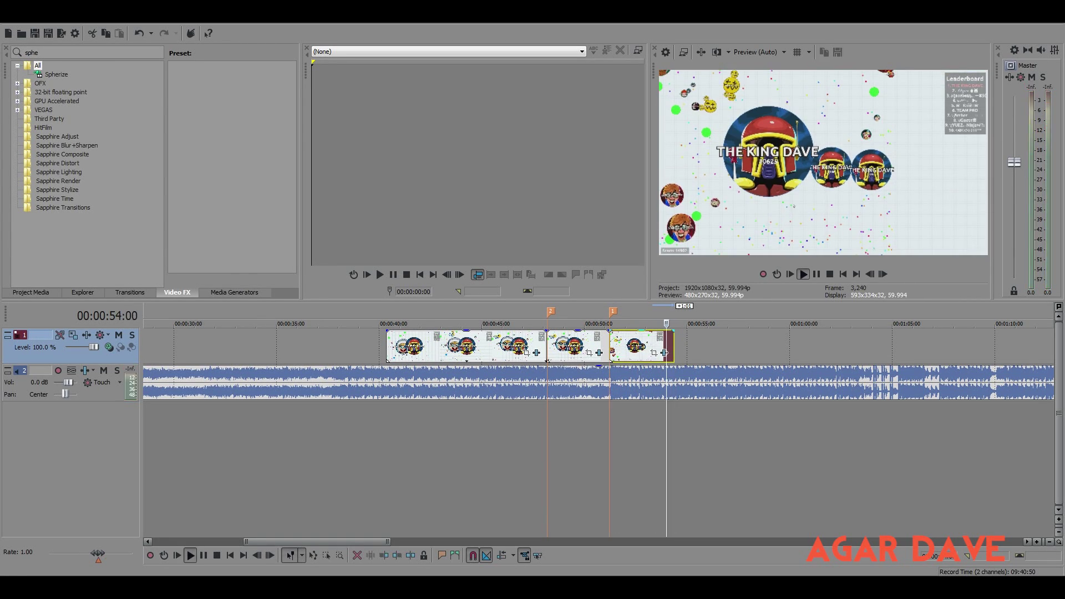
pyautogui.press('space')
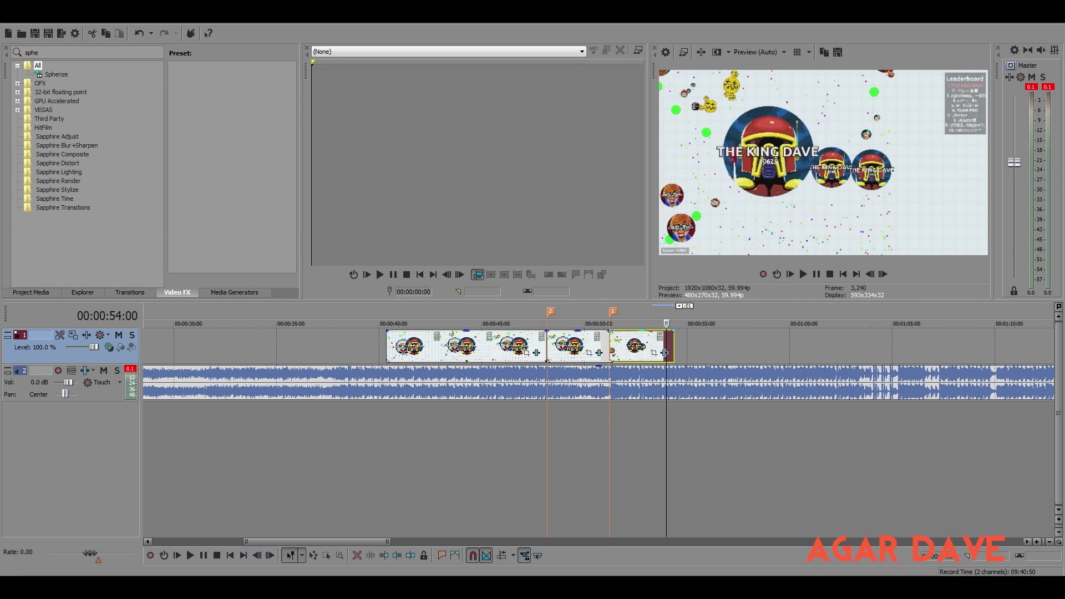
pyautogui.press('space')
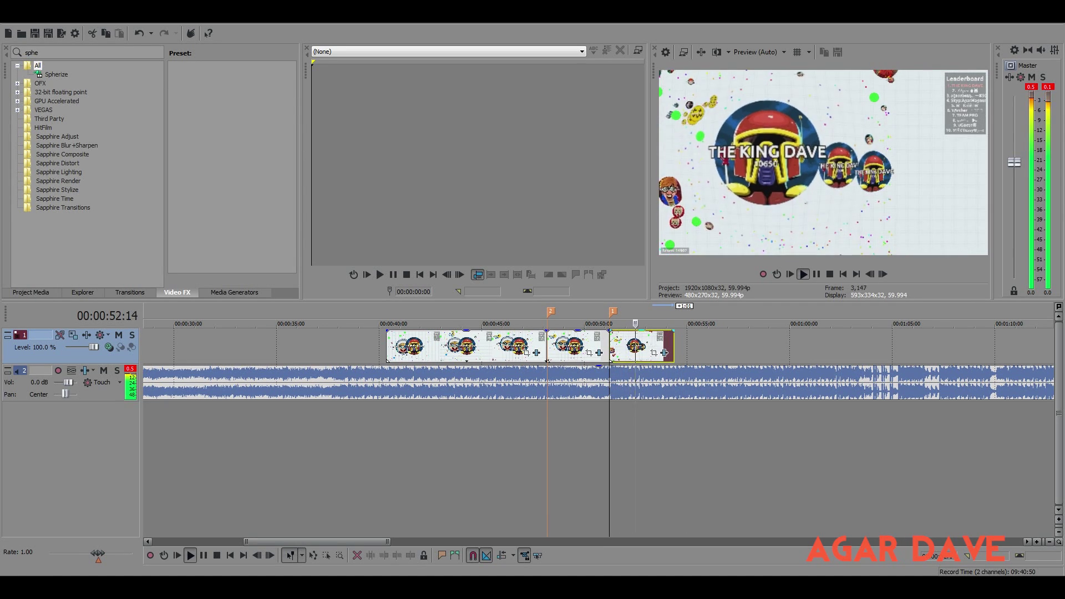
pyautogui.press('space')
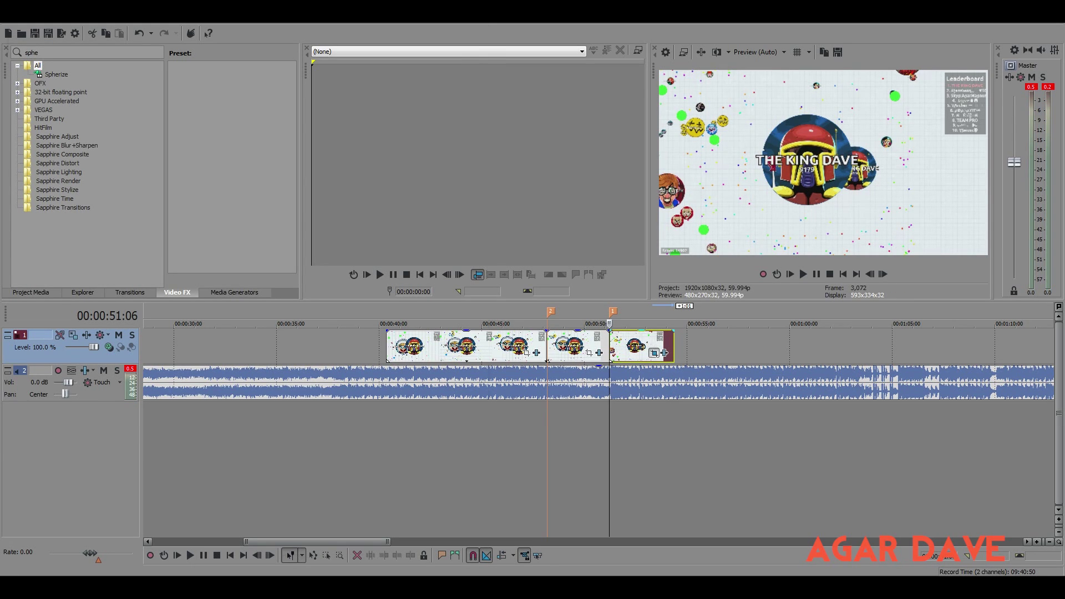
# Open Pan/Crop for the popsplit clip and shrink the crop frame slightly around its centre at the clip's start
pyautogui.click(654, 352)
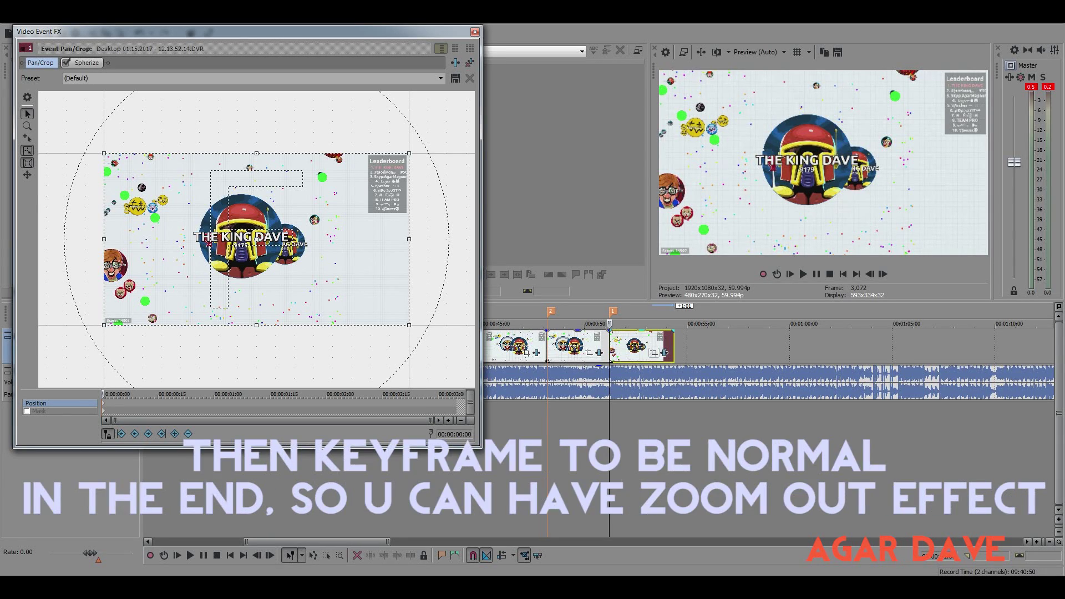
pyautogui.moveTo(408, 325); pyautogui.dragTo(395, 318)
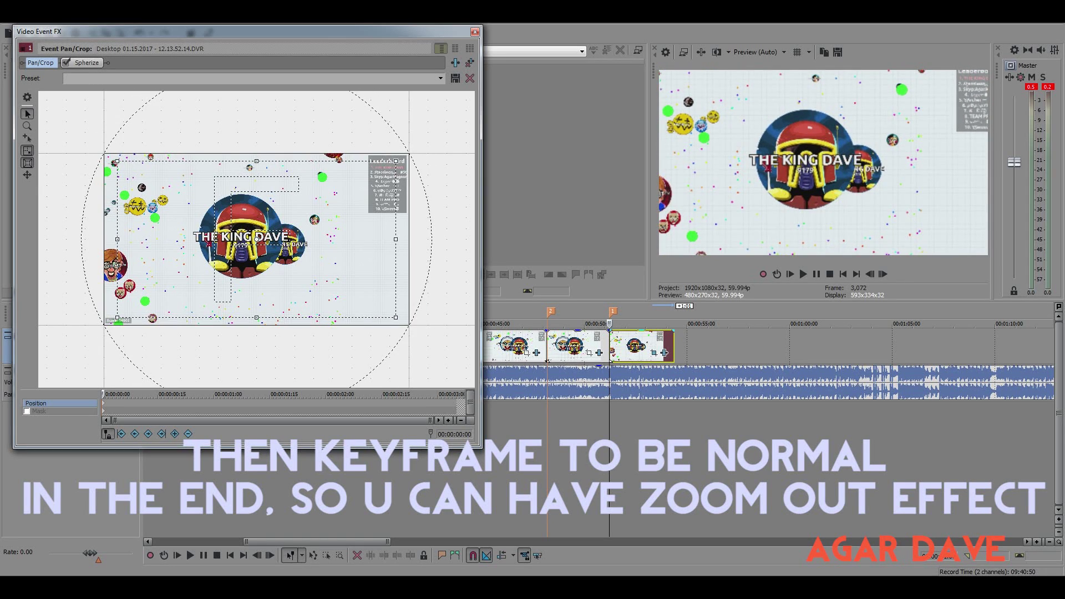
pyautogui.scroll(1, 256, 239)
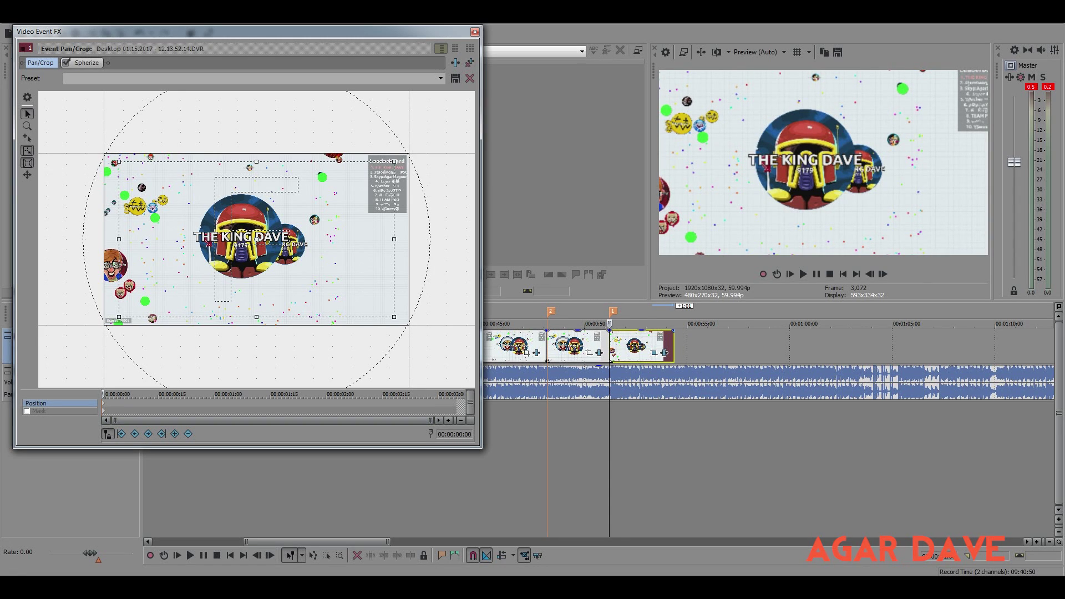
# Restore the Pan/Crop frame to full size at 00:00:01:20, close the settings, and play across the drop
pyautogui.press('space')
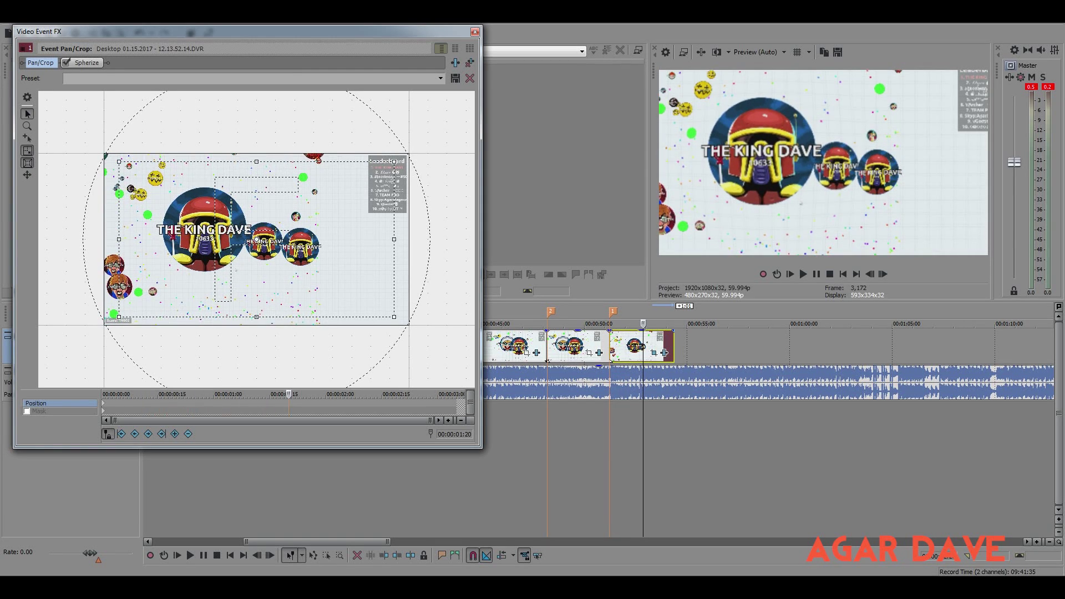
pyautogui.rightClick(395, 318)
pyautogui.click(419, 325)
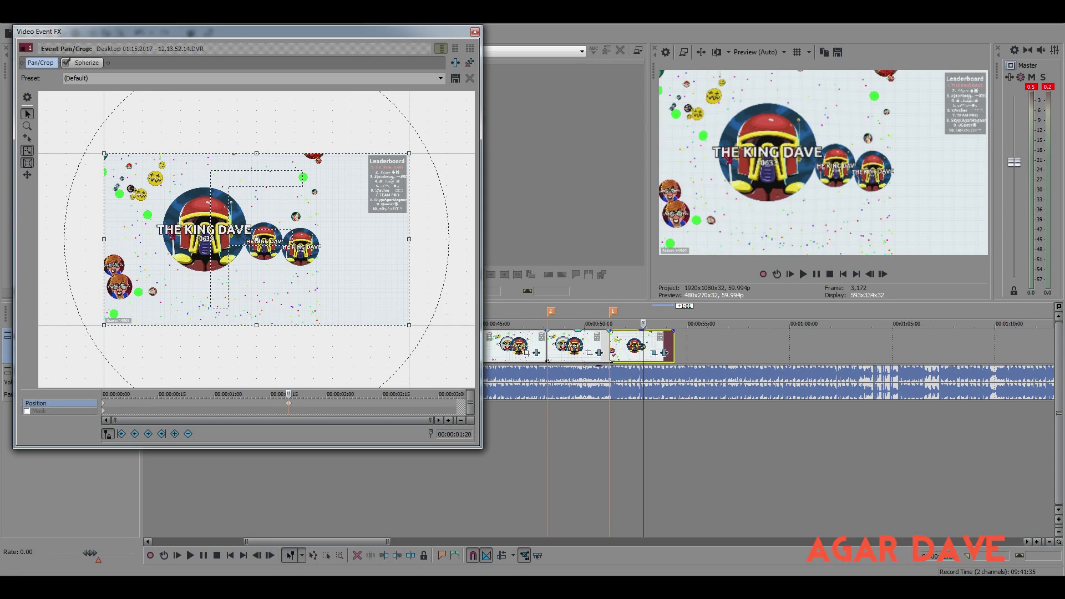
pyautogui.click(474, 32)
pyautogui.click(605, 324)
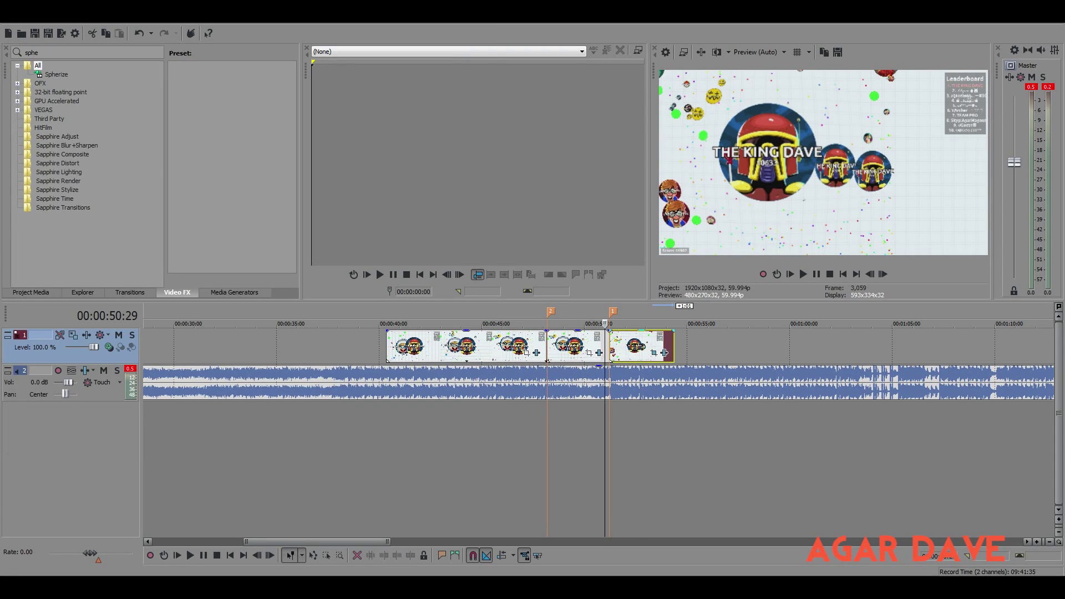
pyautogui.press('space')
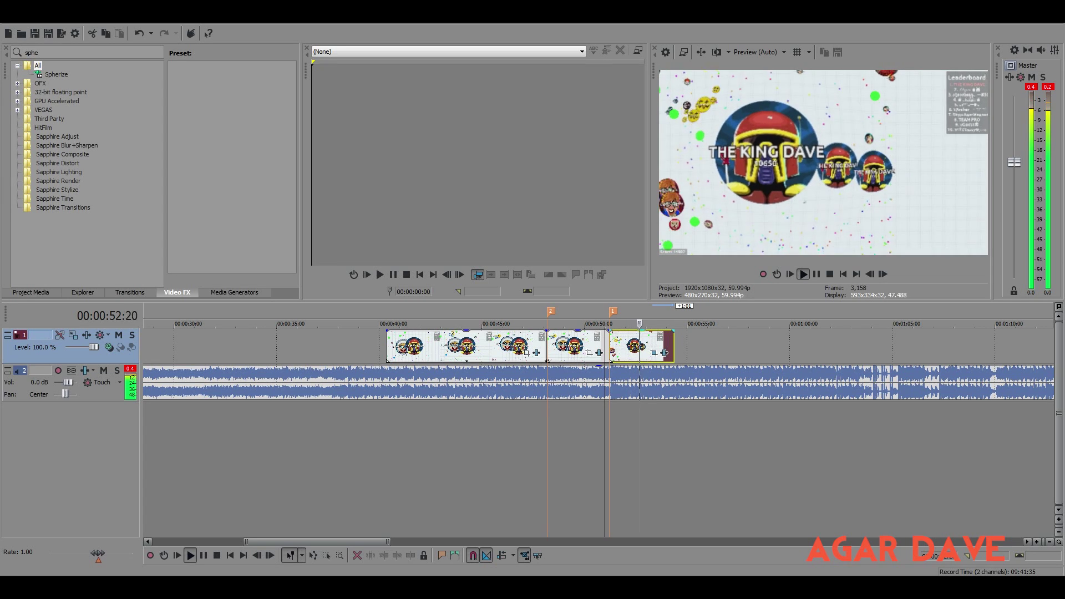
pyautogui.press('space')
pyautogui.press('space')
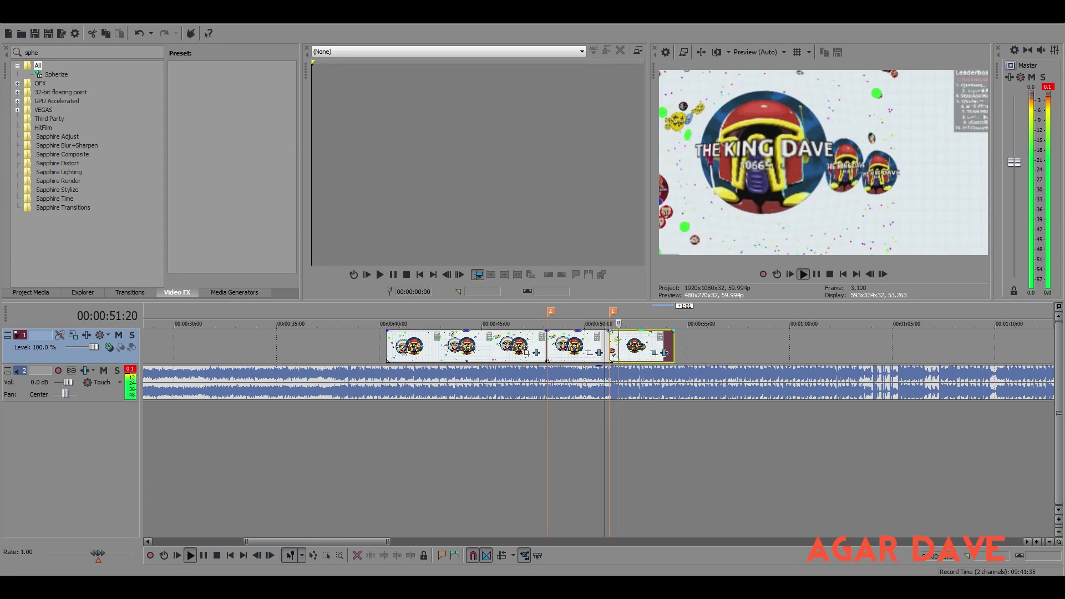